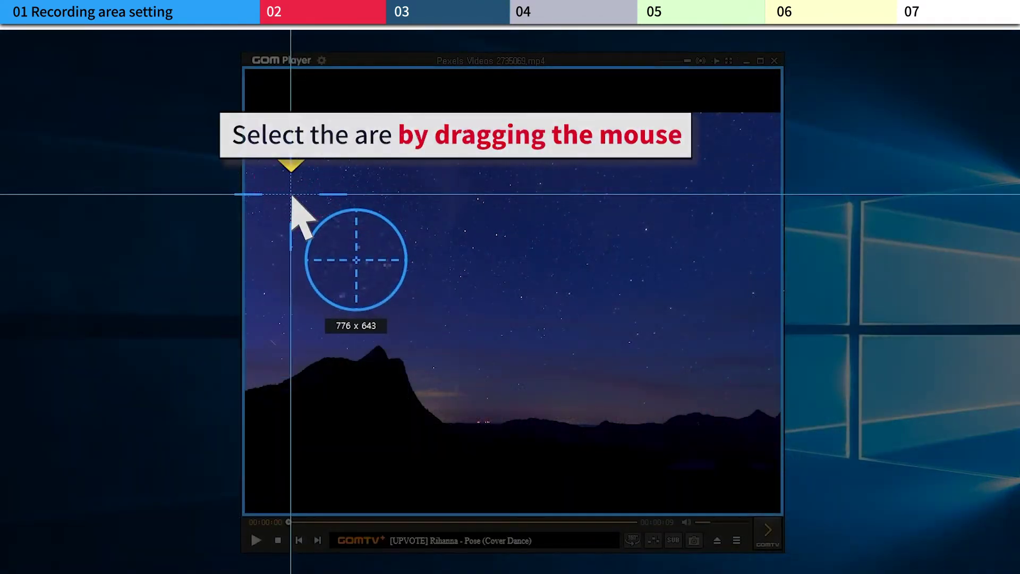
Select a recording area over the video's starry sky and reset it to cover the sky and mountain ridge
{"action": "left_click_drag", "start_coordinate": [257, 124], "coordinate": [768, 318]}
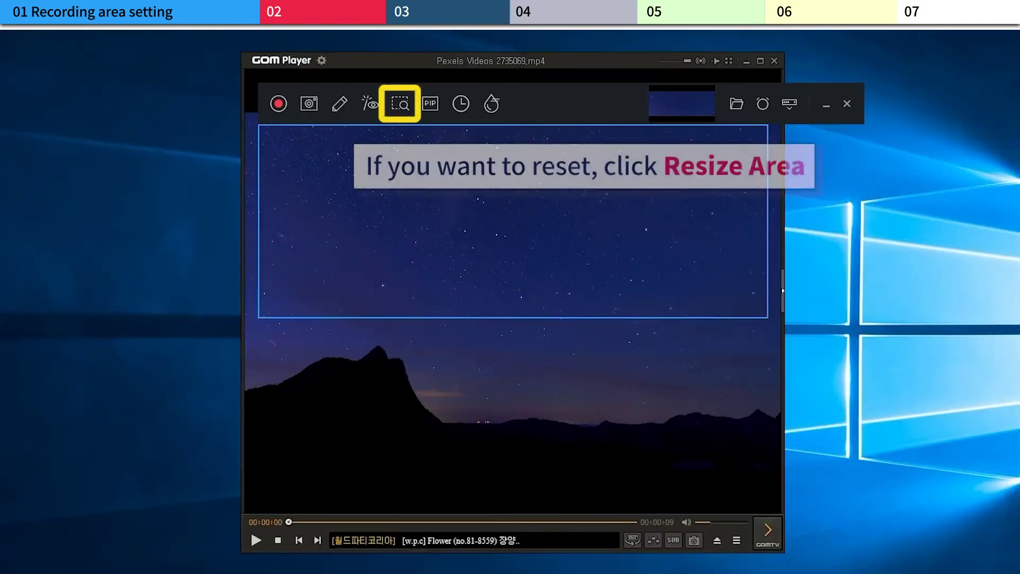
{"action": "left_click", "coordinate": [400, 104]}
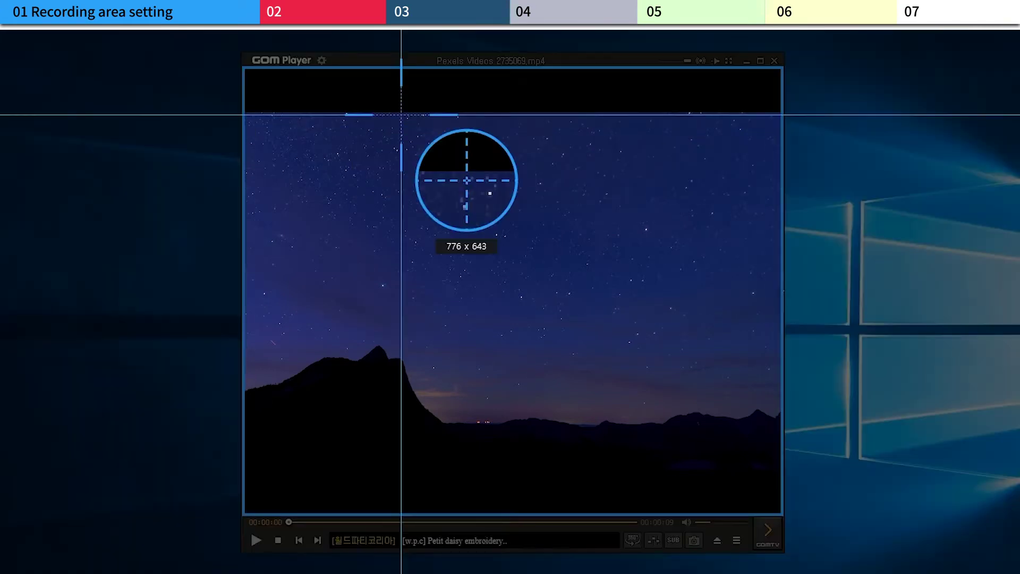
{"action": "left_click", "coordinate": [401, 114]}
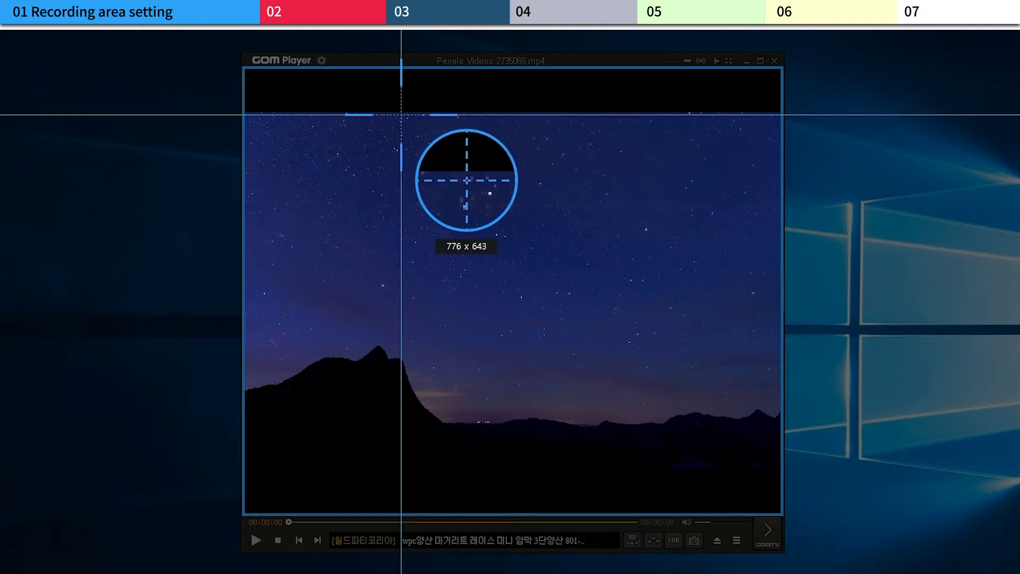
{"action": "left_click_drag", "start_coordinate": [250, 116], "coordinate": [774, 456]}
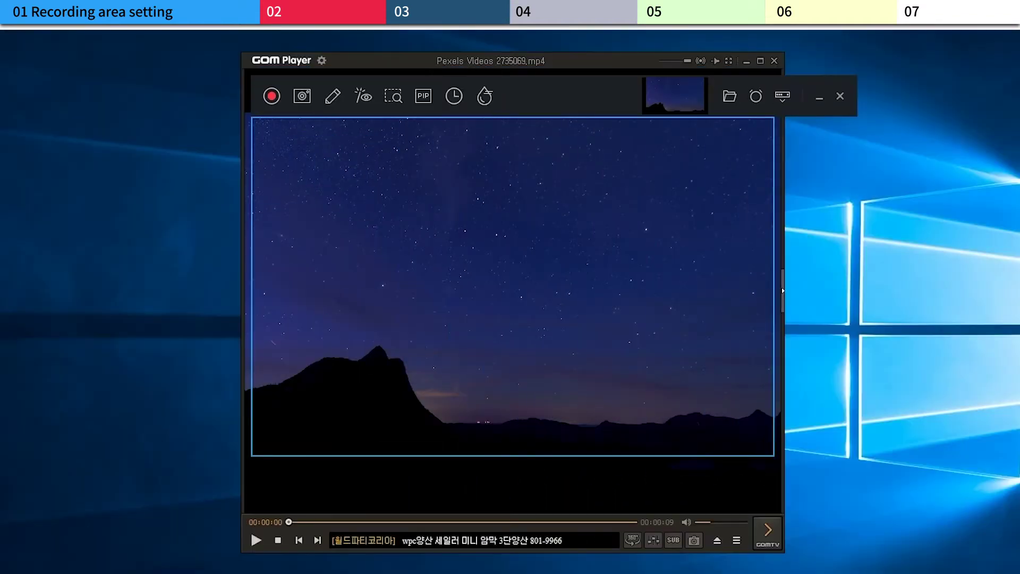
Play the night sky video and start recording the selected area
{"action": "key", "text": "space"}
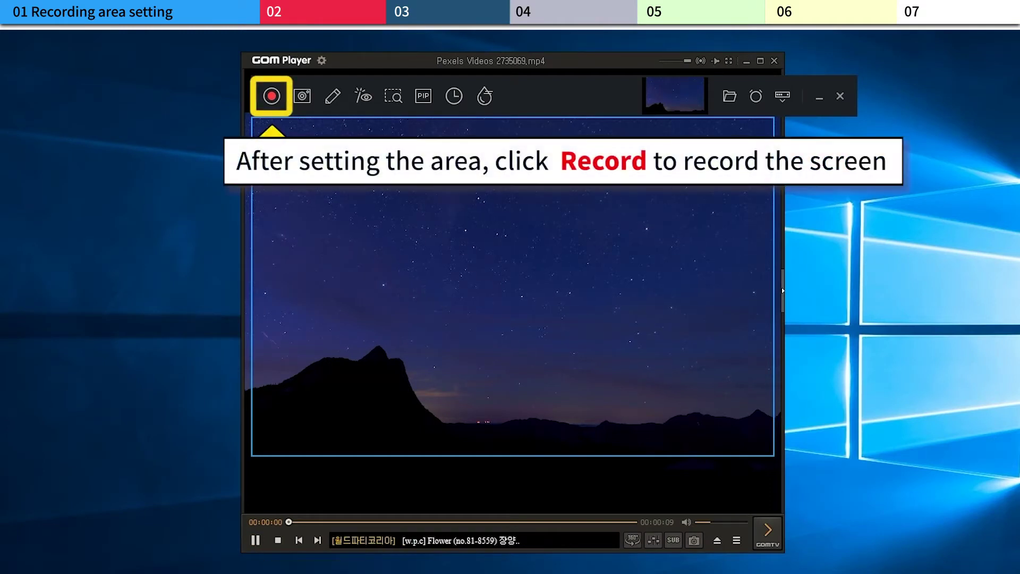
{"action": "left_click", "coordinate": [272, 96]}
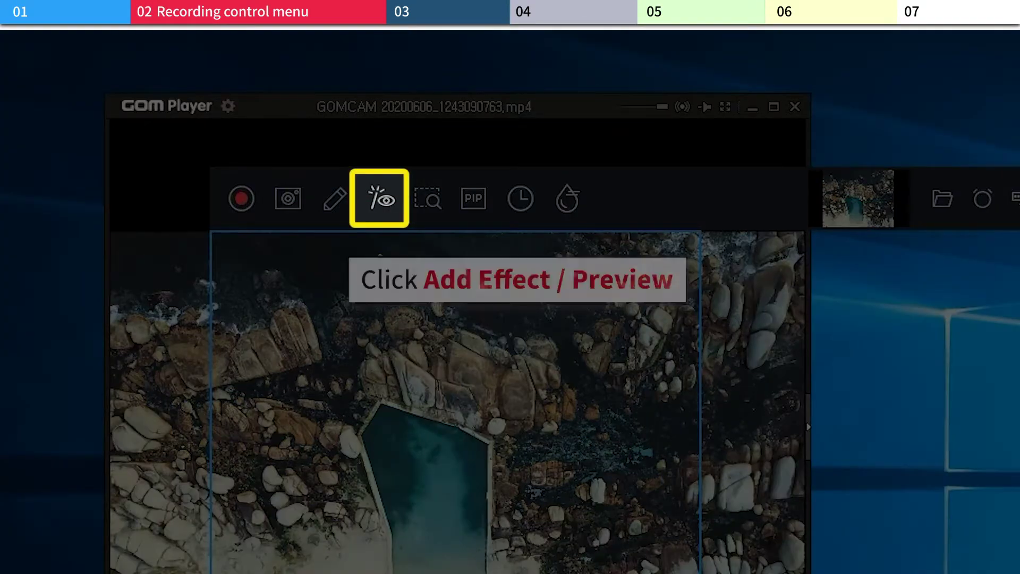
Open the Add Effect / Preview settings, and hide the recording toolbar and restore it from the system tray
{"action": "left_click", "coordinate": [378, 202]}
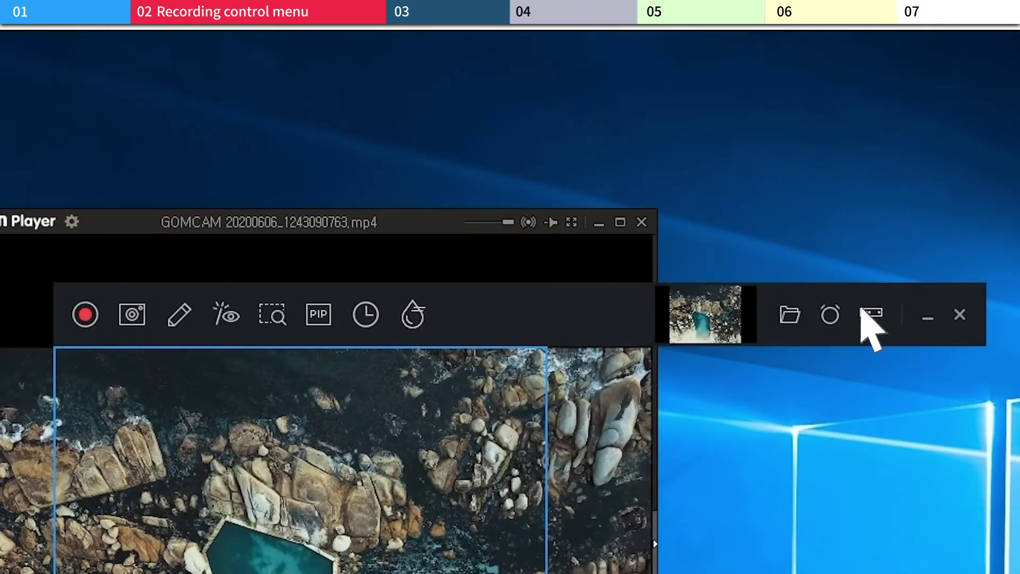
{"action": "left_click", "coordinate": [869, 316]}
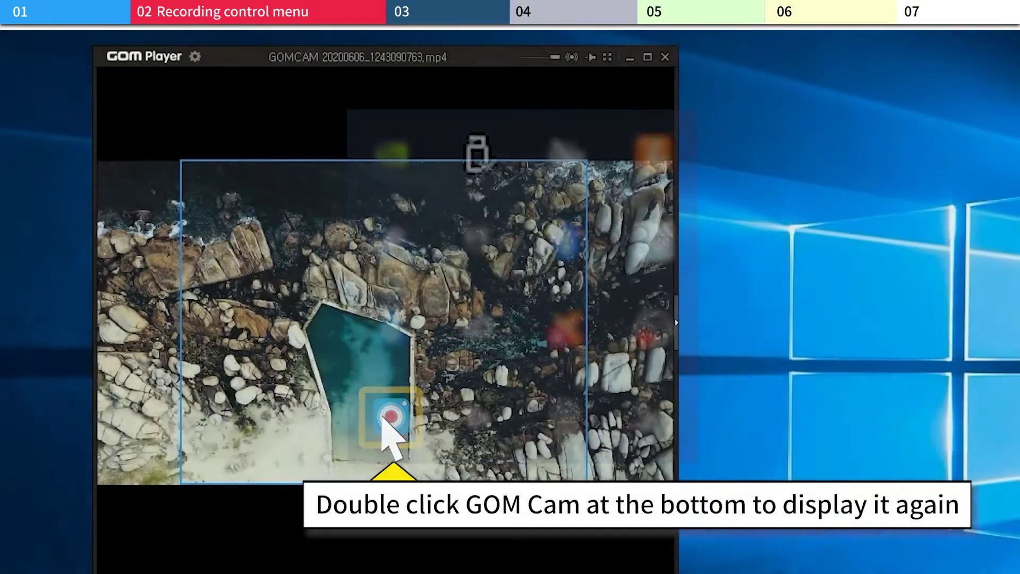
{"action": "double_click", "coordinate": [390, 425]}
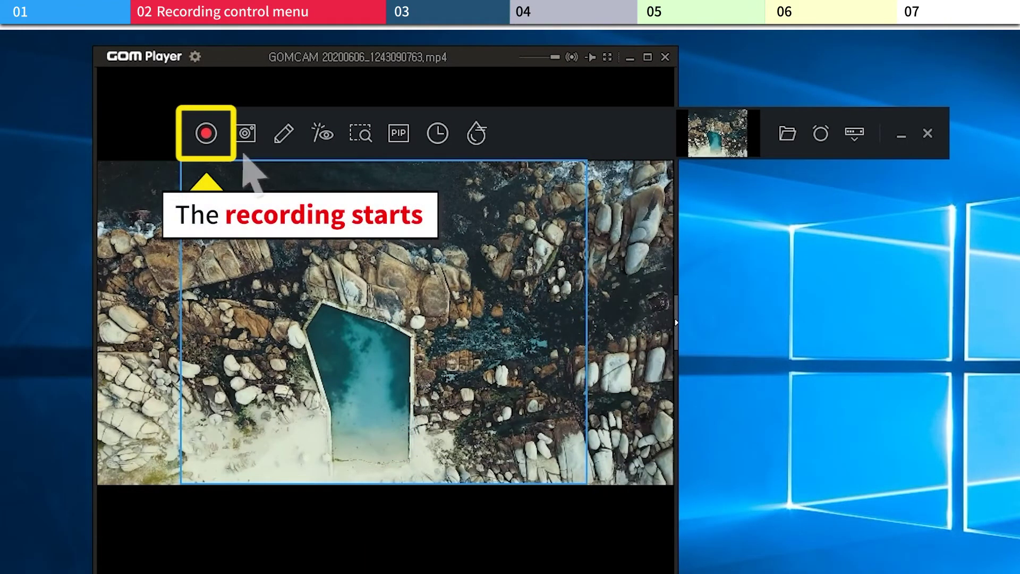
Record the selected area of the coastal video, pausing the recording before stopping it
{"action": "left_click", "coordinate": [205, 134]}
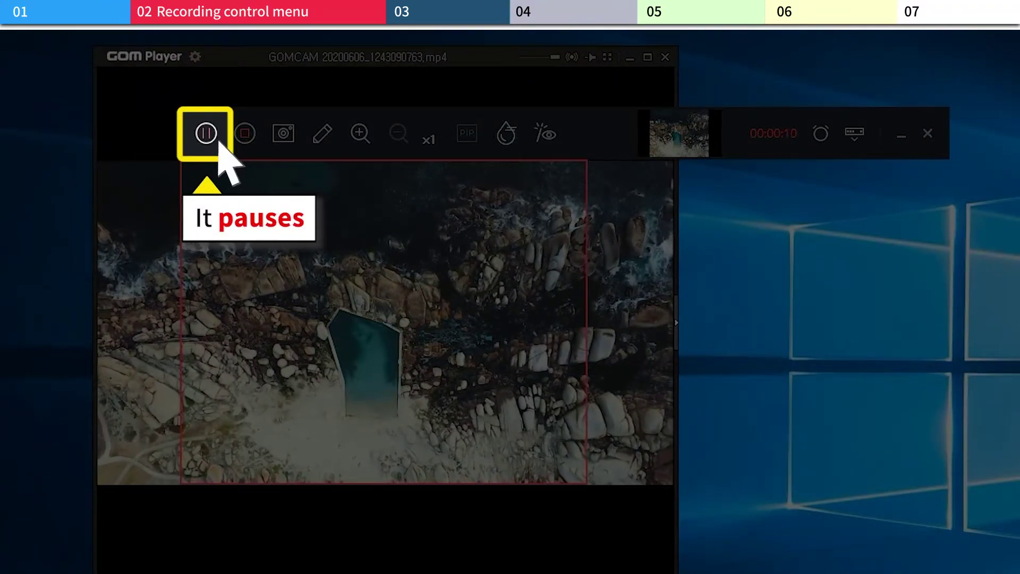
{"action": "left_click", "coordinate": [204, 136]}
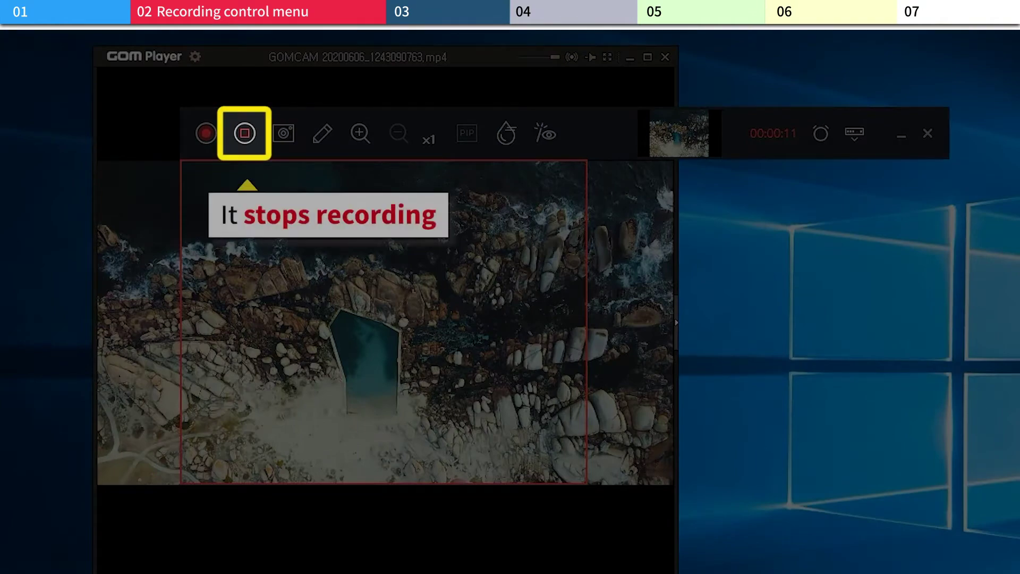
{"action": "left_click", "coordinate": [243, 136]}
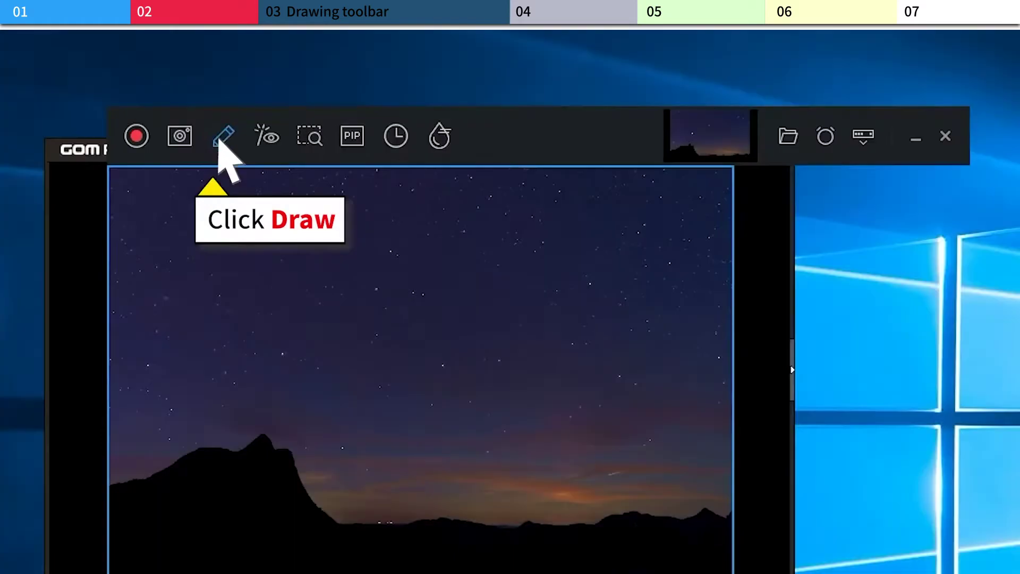
Draw a red size 2 pen stroke, a yellow size 15 highlighter stroke and straight red size 2 lines over the sky
{"action": "left_click", "coordinate": [222, 138]}
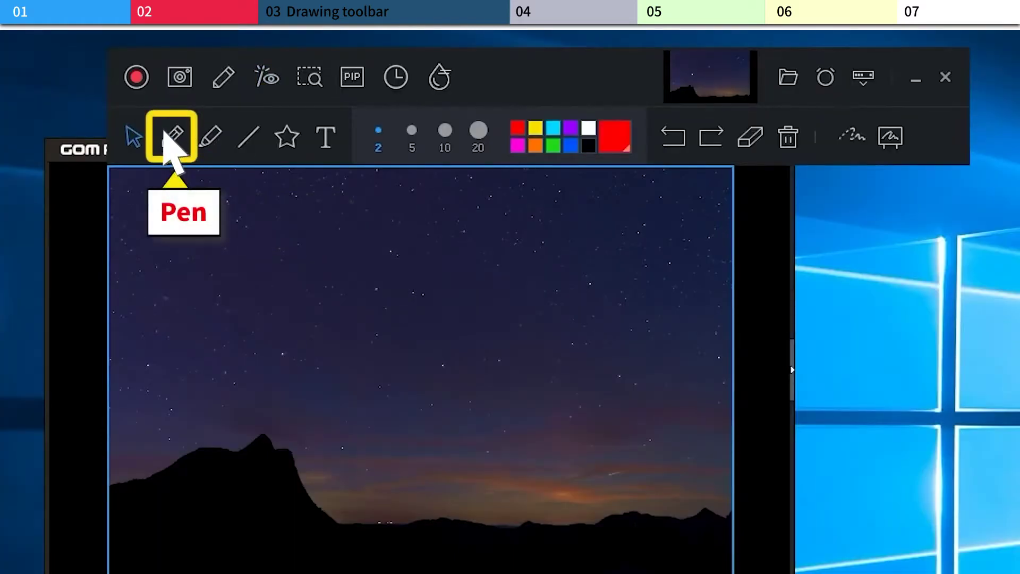
{"action": "left_click_drag", "start_coordinate": [203, 313], "coordinate": [311, 307]}
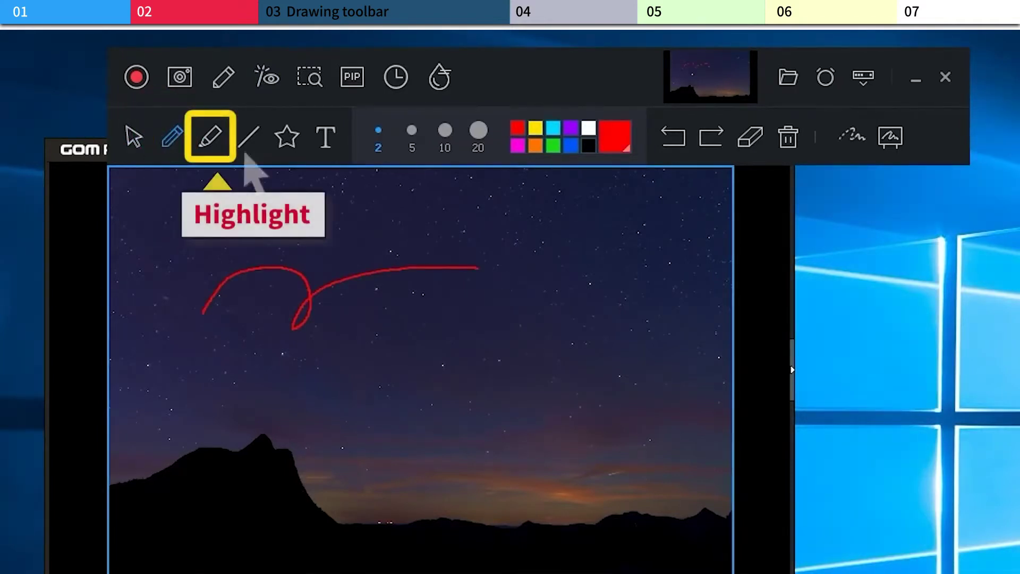
{"action": "left_click", "coordinate": [210, 136]}
{"action": "mouse_move", "coordinate": [211, 389]}
{"action": "left_mouse_down"}
{"action": "mouse_move", "coordinate": [271, 343]}
{"action": "mouse_move", "coordinate": [284, 372]}
{"action": "mouse_move", "coordinate": [475, 324]}
{"action": "left_mouse_up"}
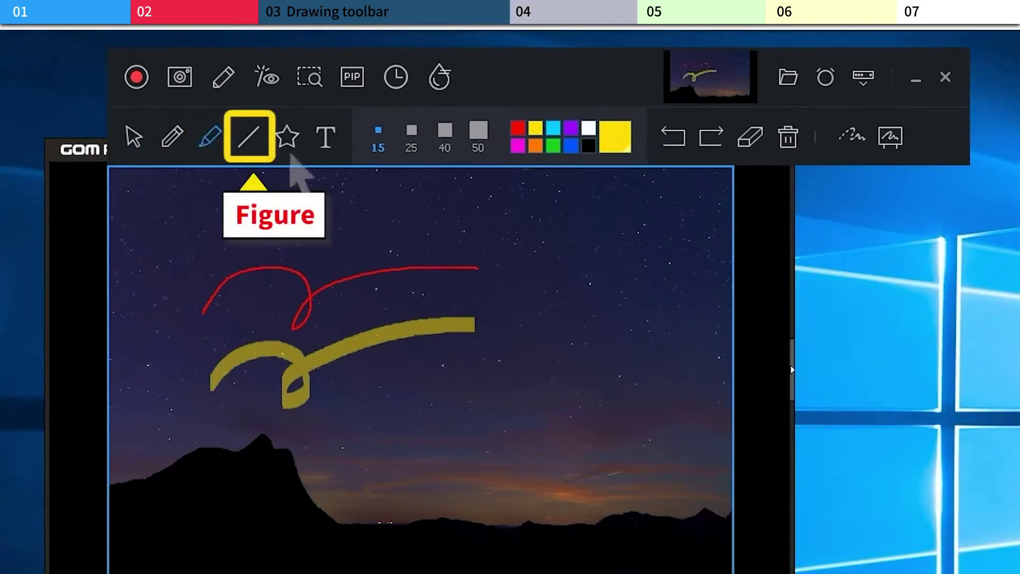
{"action": "left_click", "coordinate": [248, 137]}
{"action": "left_click_drag", "start_coordinate": [523, 268], "coordinate": [653, 268]}
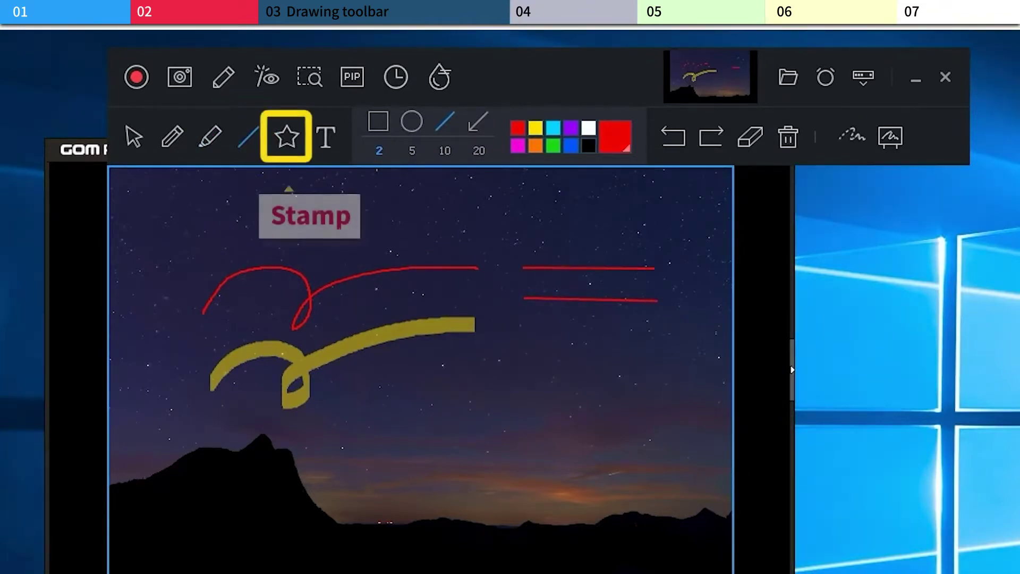
Place two stamps side by side below the red lines and set the stamp colour to yellow
{"action": "left_click", "coordinate": [287, 136]}
{"action": "left_click", "coordinate": [541, 344]}
{"action": "left_click", "coordinate": [591, 347]}
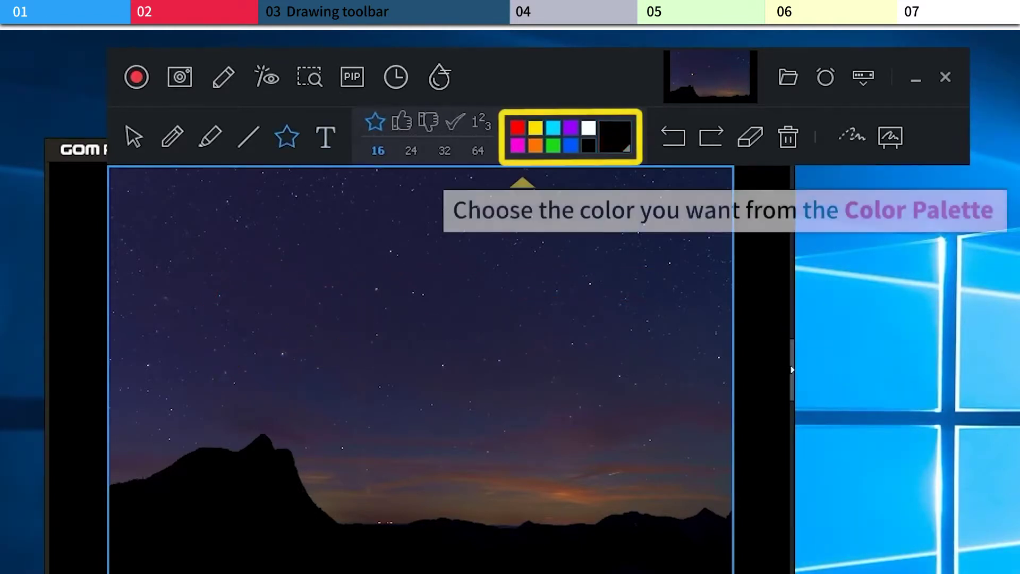
{"action": "left_click", "coordinate": [535, 127]}
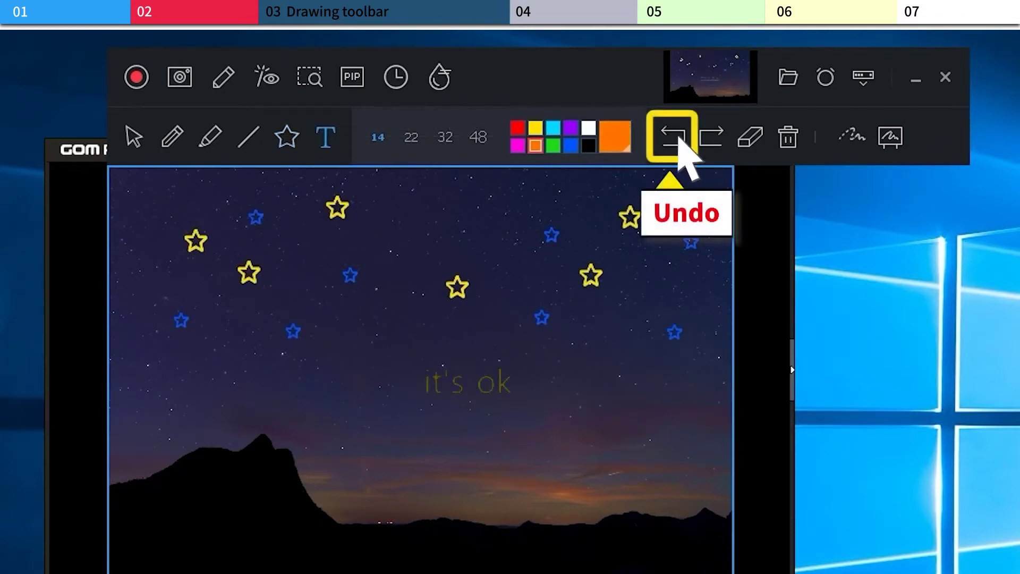
Undo and redo the "it's ok" text annotation below the stars
{"action": "left_click", "coordinate": [671, 137]}
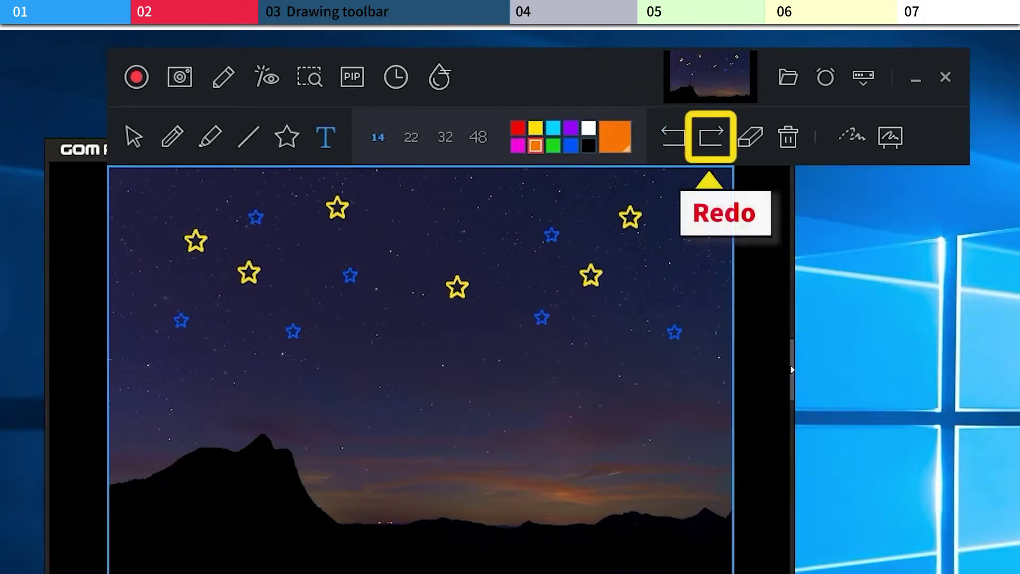
{"action": "left_click", "coordinate": [708, 141]}
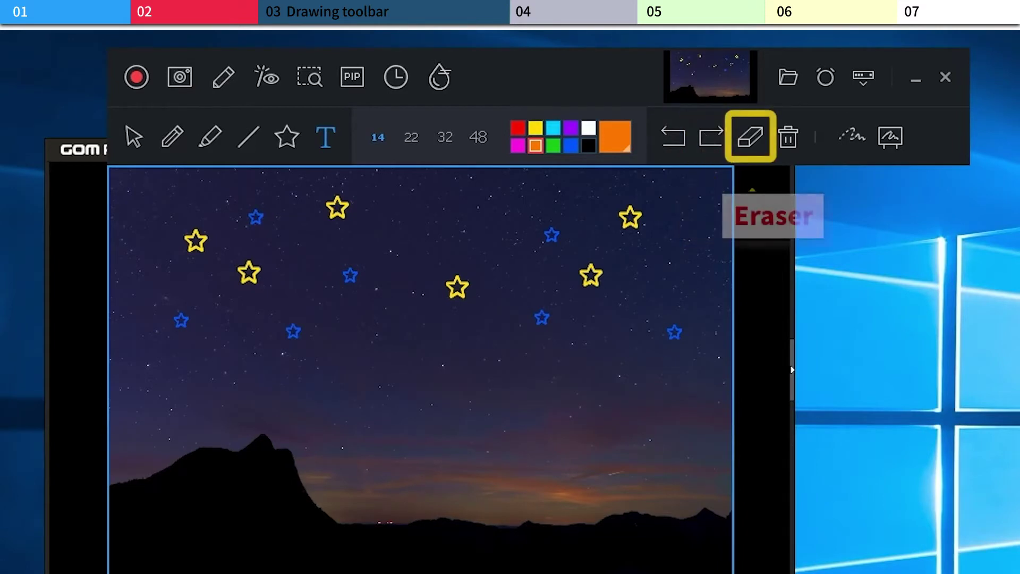
Erase individual stars with the Eraser and delete all remaining drawings from the screen
{"action": "left_click", "coordinate": [748, 133]}
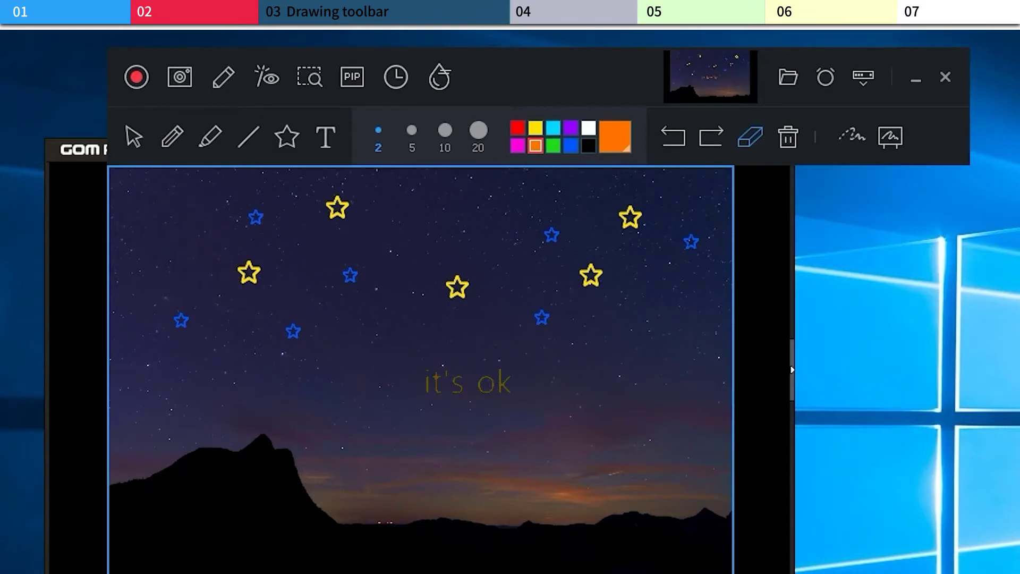
{"action": "left_click", "coordinate": [777, 129]}
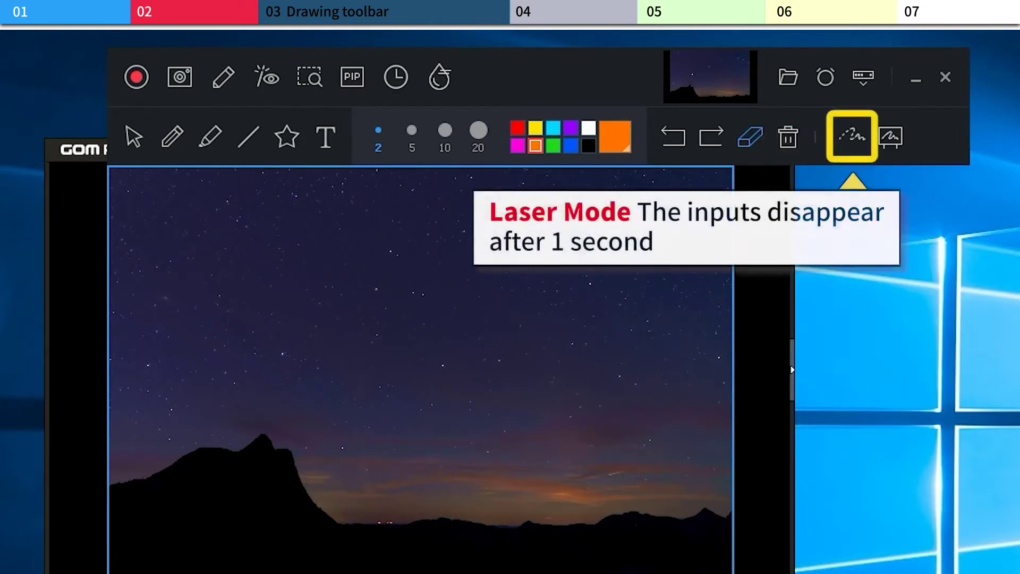
Draw a red size 2 pen stroke across the sky in Laser Mode and turn on the Board
{"action": "left_click", "coordinate": [844, 138]}
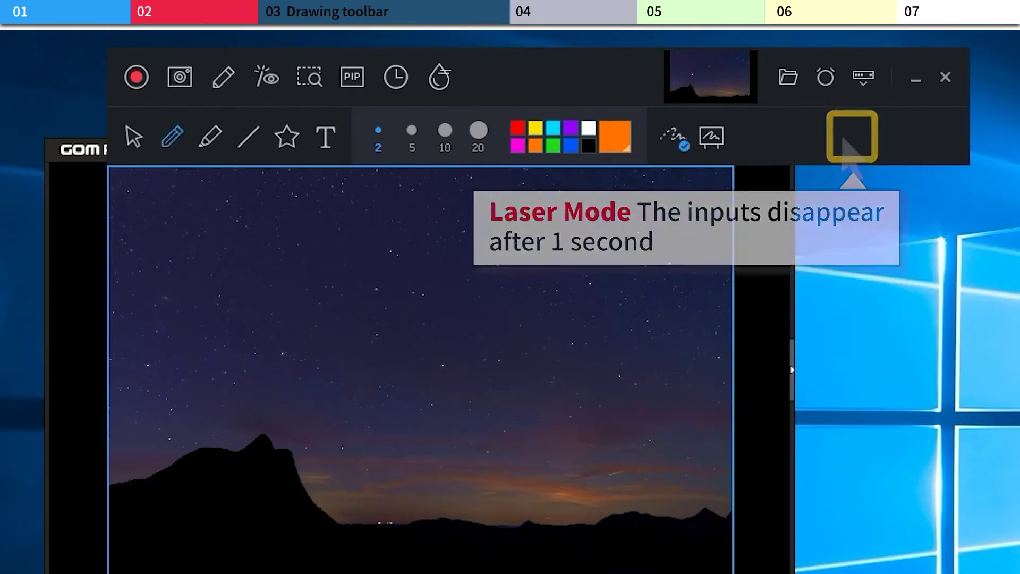
{"action": "left_click", "coordinate": [517, 128]}
{"action": "mouse_move", "coordinate": [244, 322]}
{"action": "left_mouse_down"}
{"action": "mouse_move", "coordinate": [345, 336]}
{"action": "mouse_move", "coordinate": [577, 280]}
{"action": "left_mouse_up"}
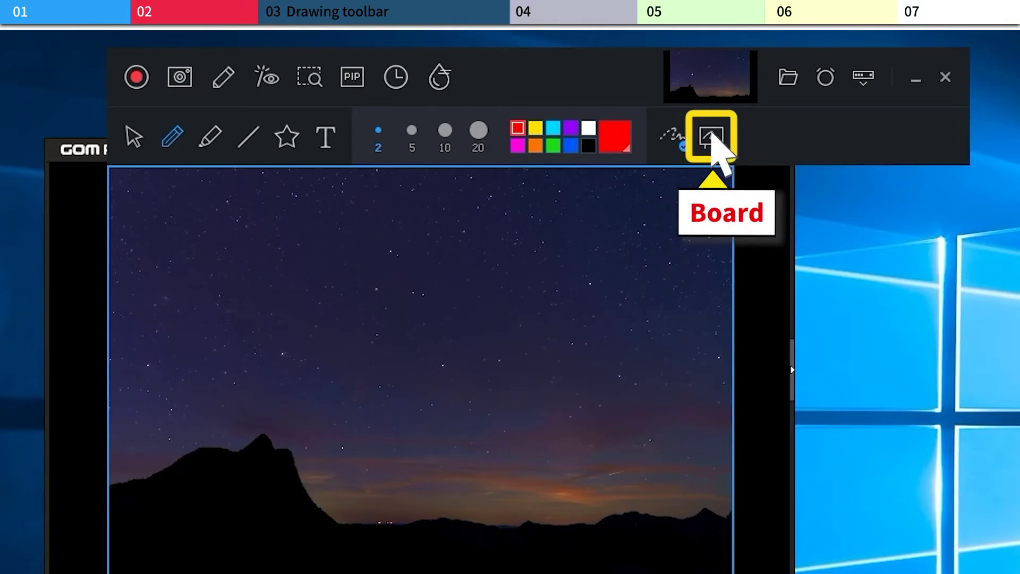
{"action": "left_click", "coordinate": [711, 136]}
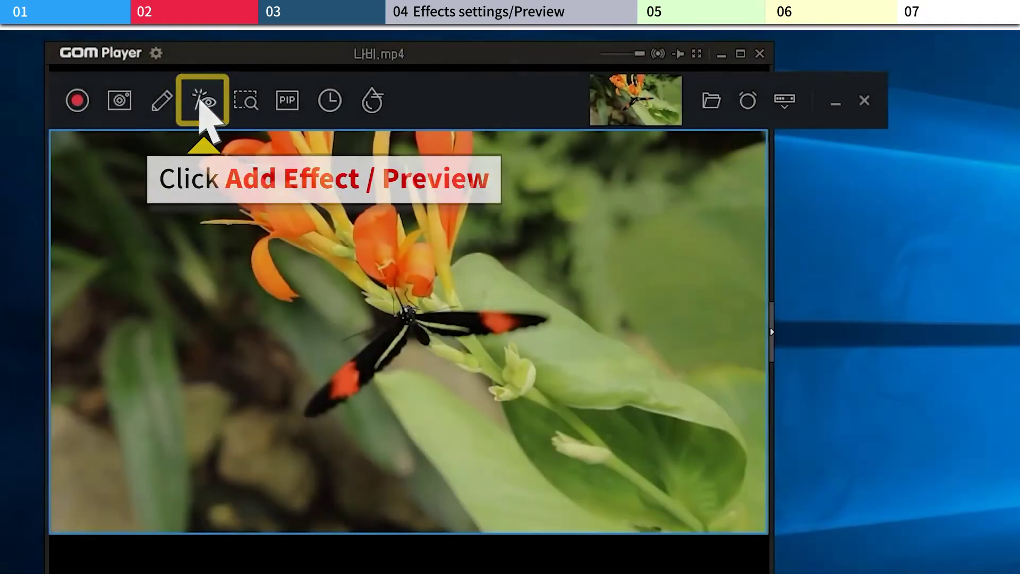
Add a webcam display from the e2eSoft iVCam device in the effects settings
{"action": "left_click", "coordinate": [201, 102]}
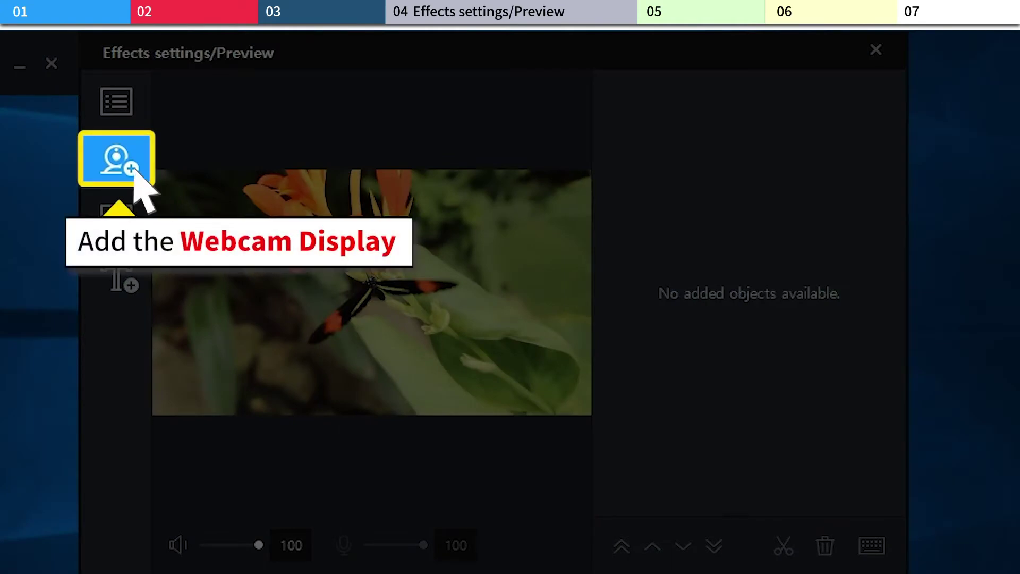
{"action": "left_click", "coordinate": [111, 158]}
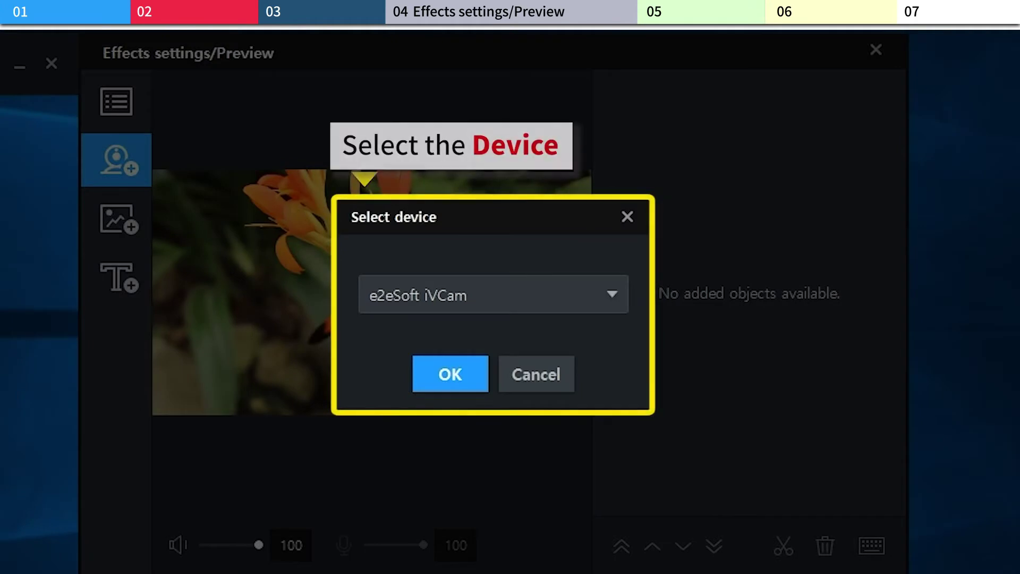
{"action": "left_click", "coordinate": [448, 373]}
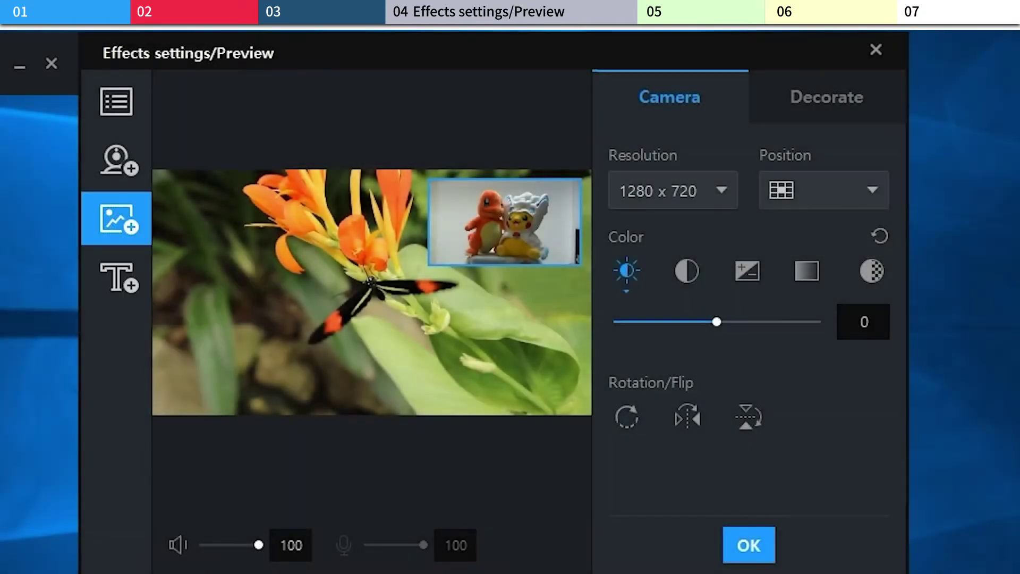
Insert the picture GOMCAM 20200606_1236180825.png from the desktop as an image overlay
{"action": "left_click", "coordinate": [114, 220]}
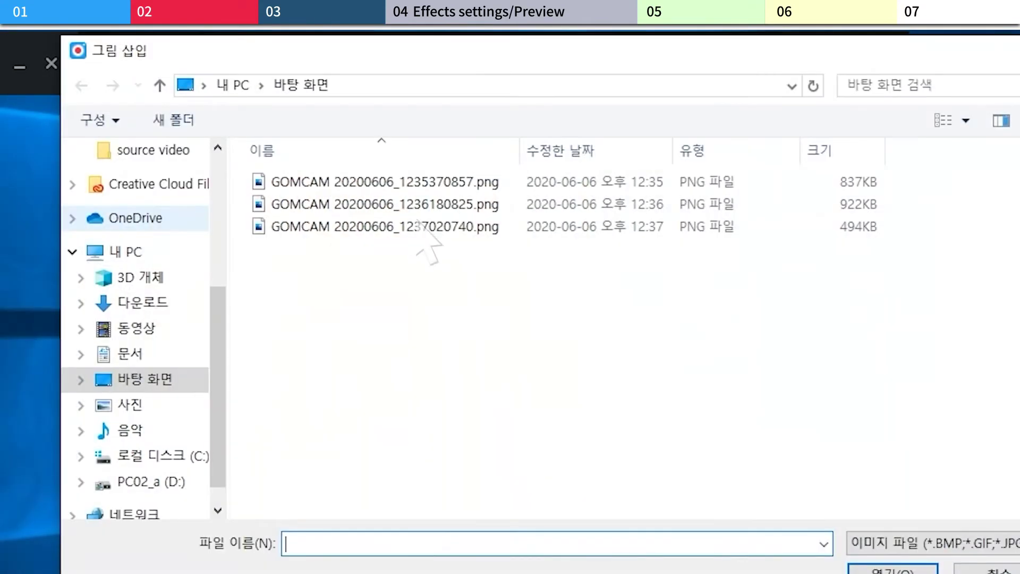
{"action": "left_click", "coordinate": [375, 204]}
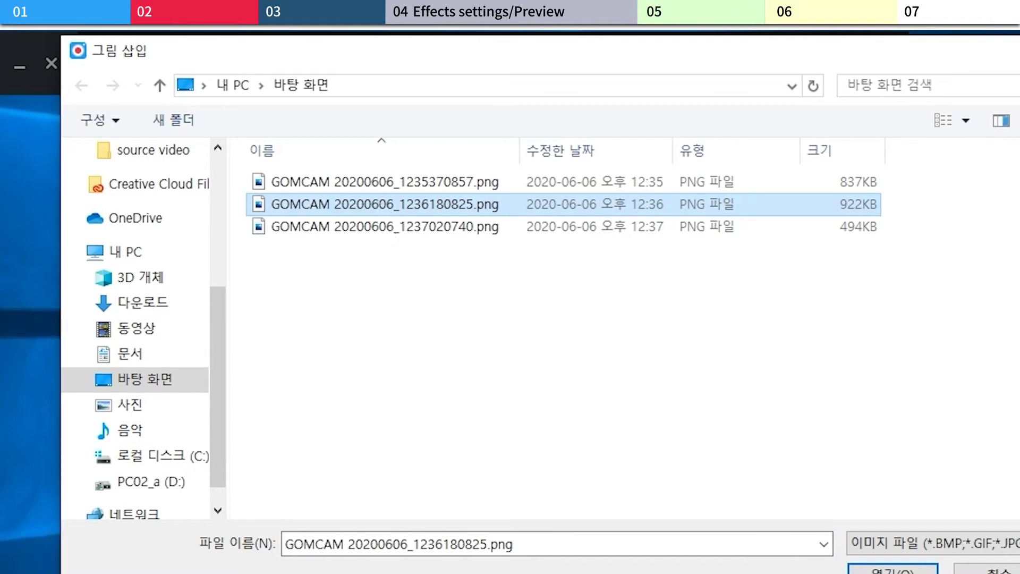
{"action": "key", "text": "Return"}
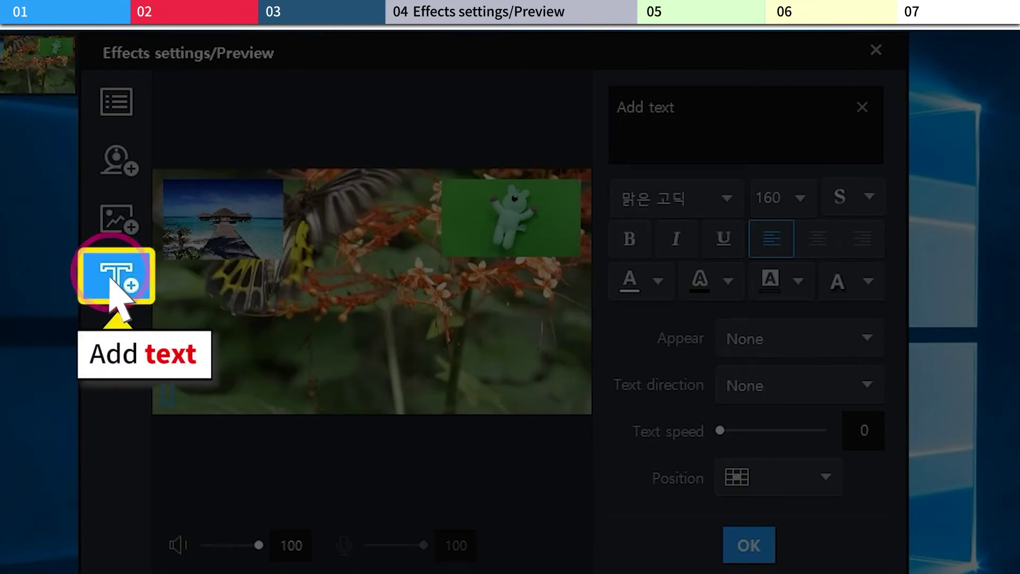
Add a text overlay reading "flying butterfly", and open its properties from the list of added effects and accept them
{"action": "type", "text": "flying butterfly"}
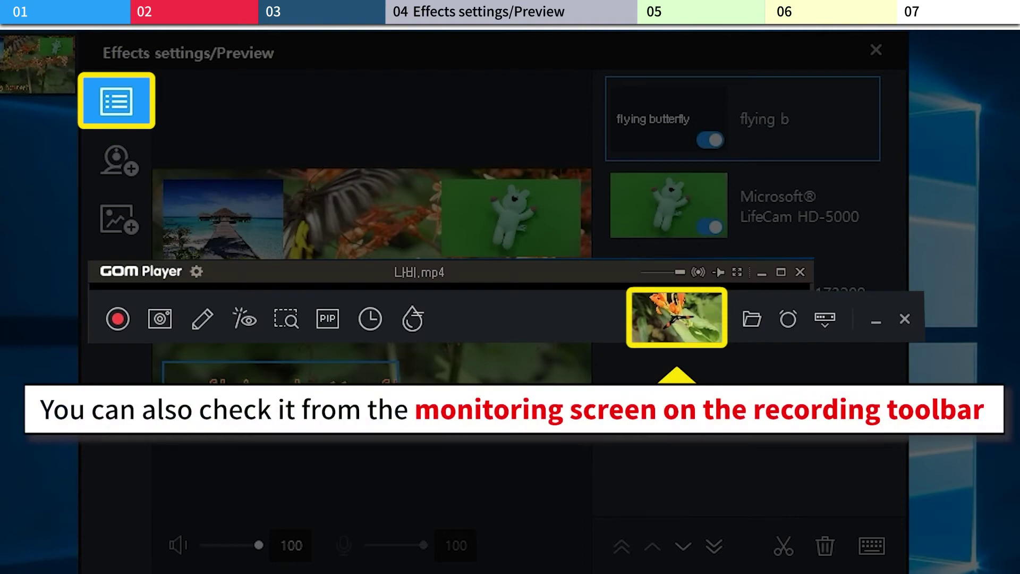
{"action": "left_click", "coordinate": [111, 104]}
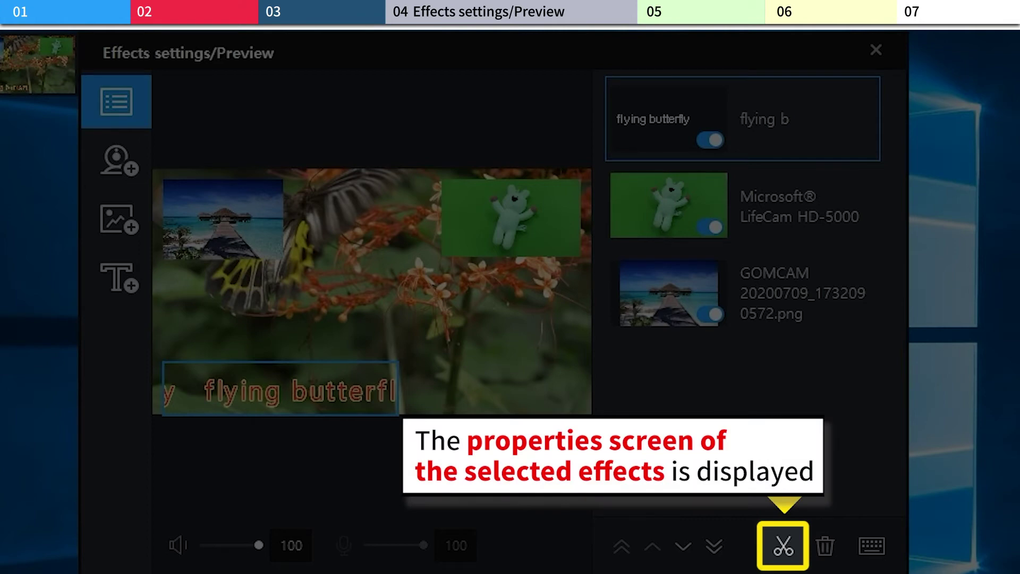
{"action": "left_click", "coordinate": [781, 545]}
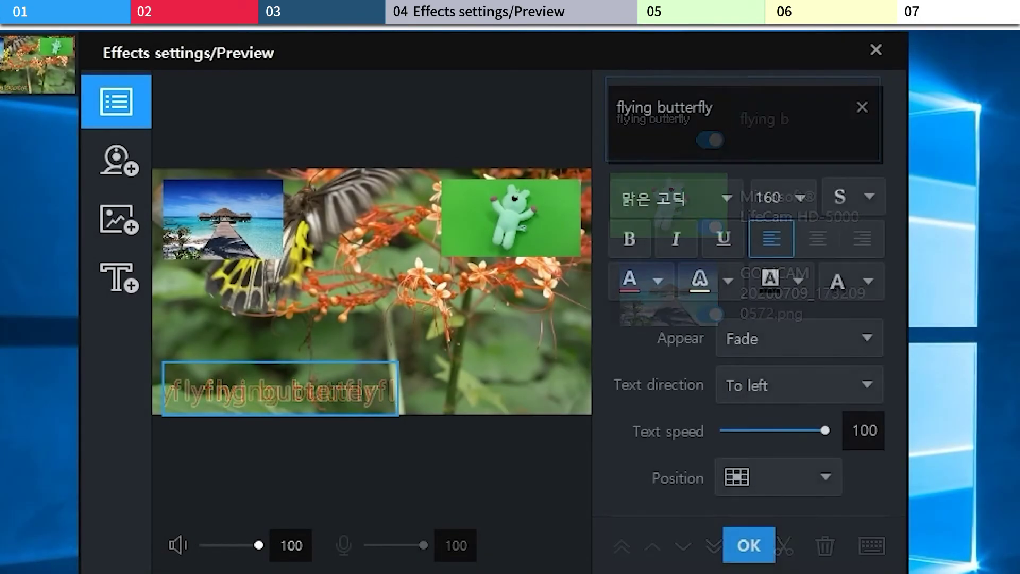
{"action": "left_click", "coordinate": [744, 547]}
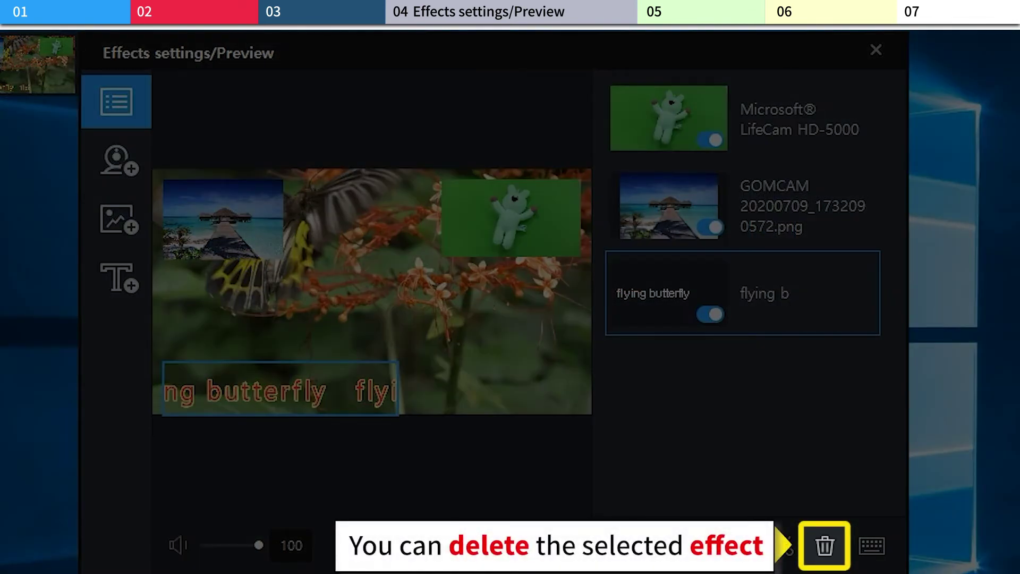
Delete the "flying butterfly" text effect and assign a hot key to the image effect
{"action": "left_click", "coordinate": [825, 548]}
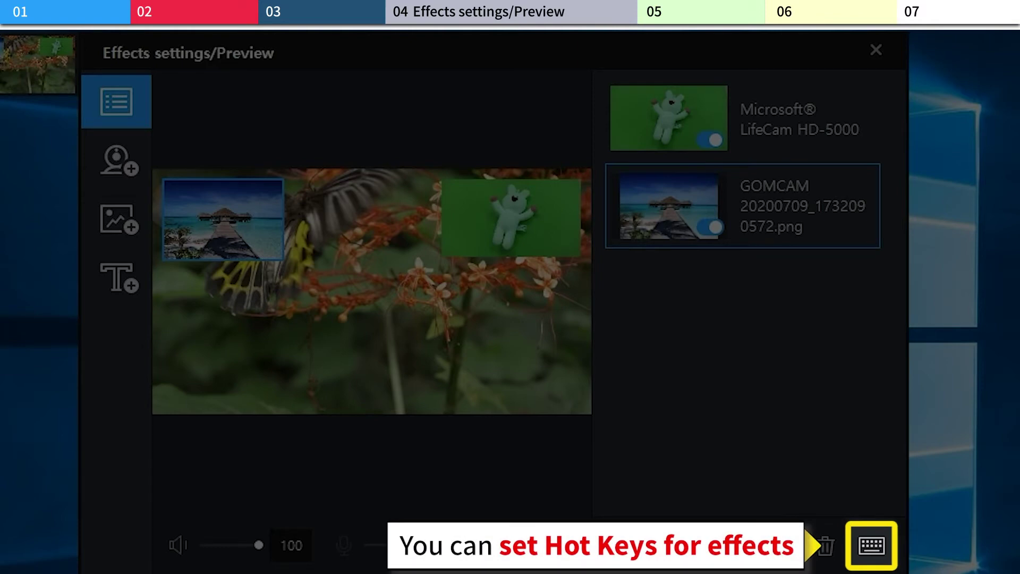
{"action": "left_click", "coordinate": [871, 546]}
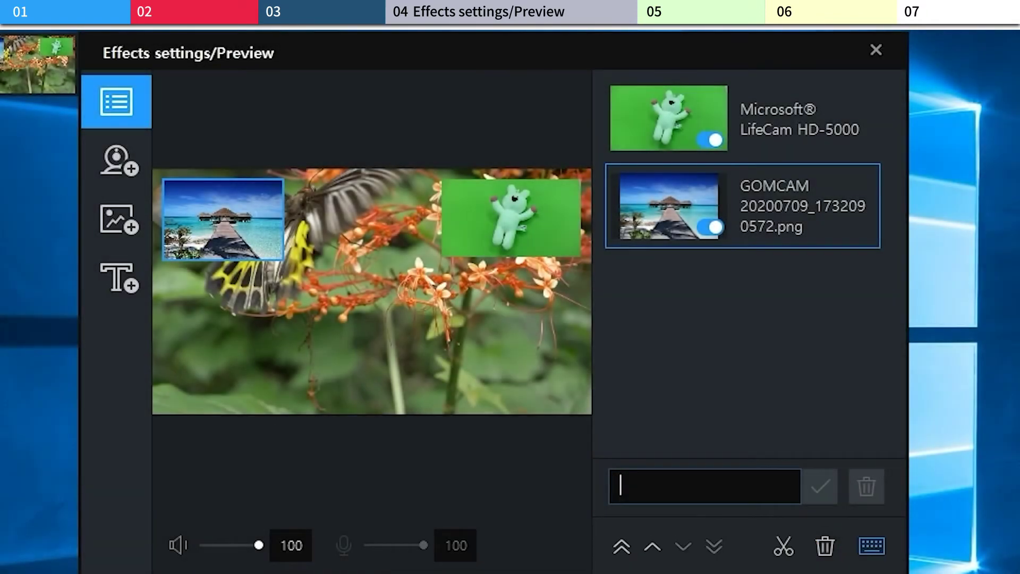
{"action": "key", "text": "Return"}
{"action": "left_click", "coordinate": [813, 485]}
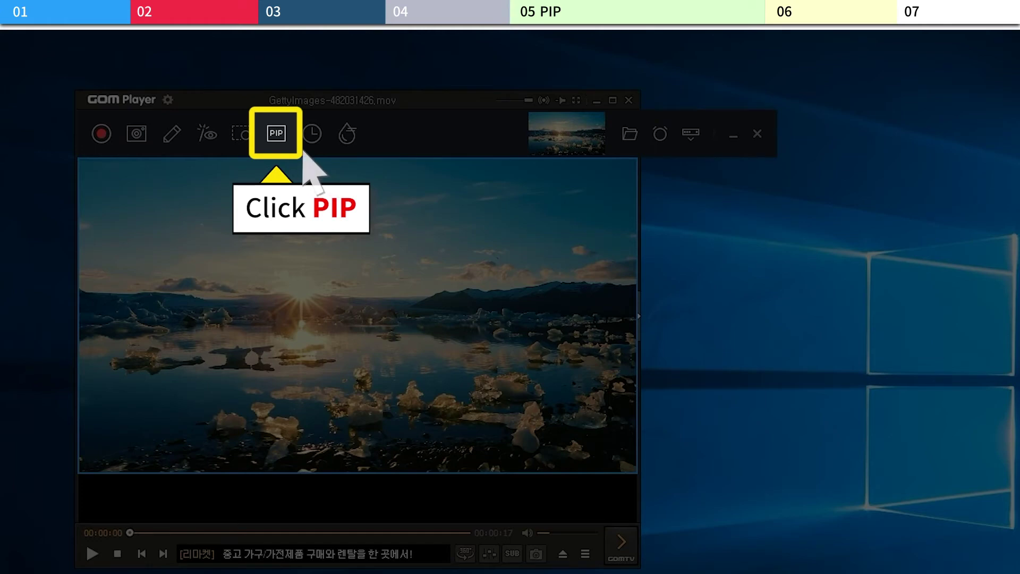
Turn on PIP, try the screen-only display, and switch to the webcam-only display
{"action": "left_click", "coordinate": [276, 134]}
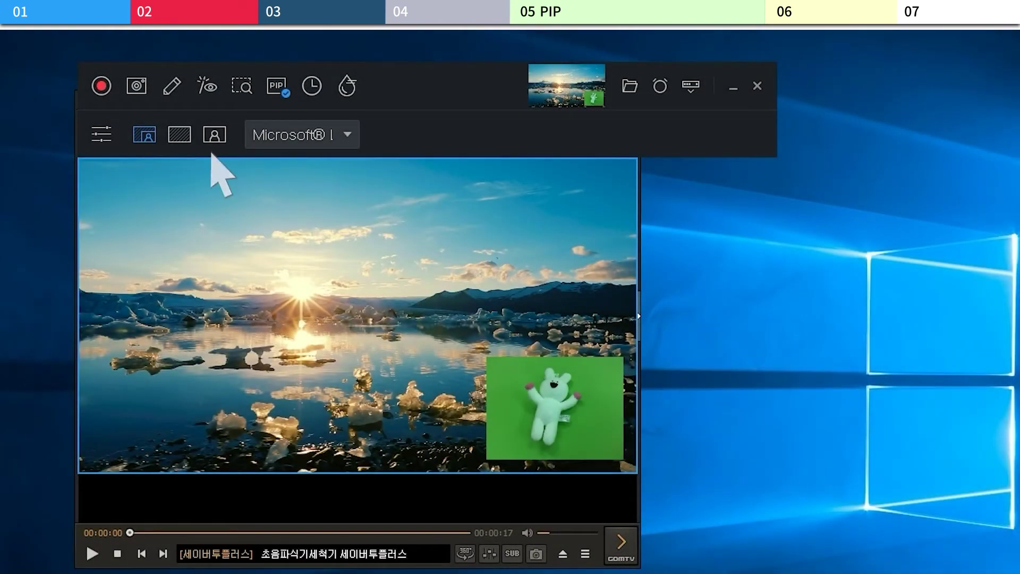
{"action": "left_click", "coordinate": [179, 136]}
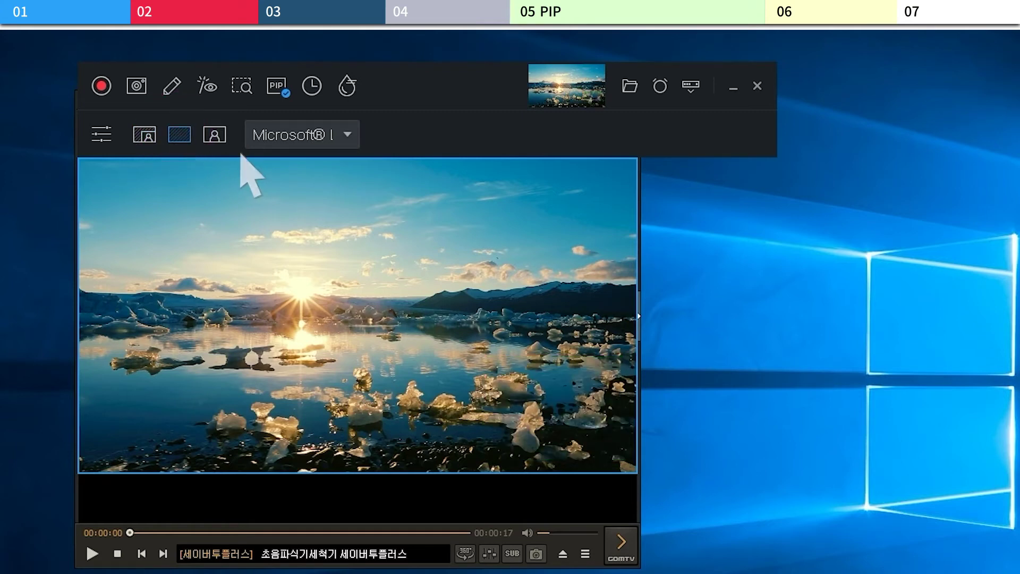
{"action": "left_click", "coordinate": [214, 135]}
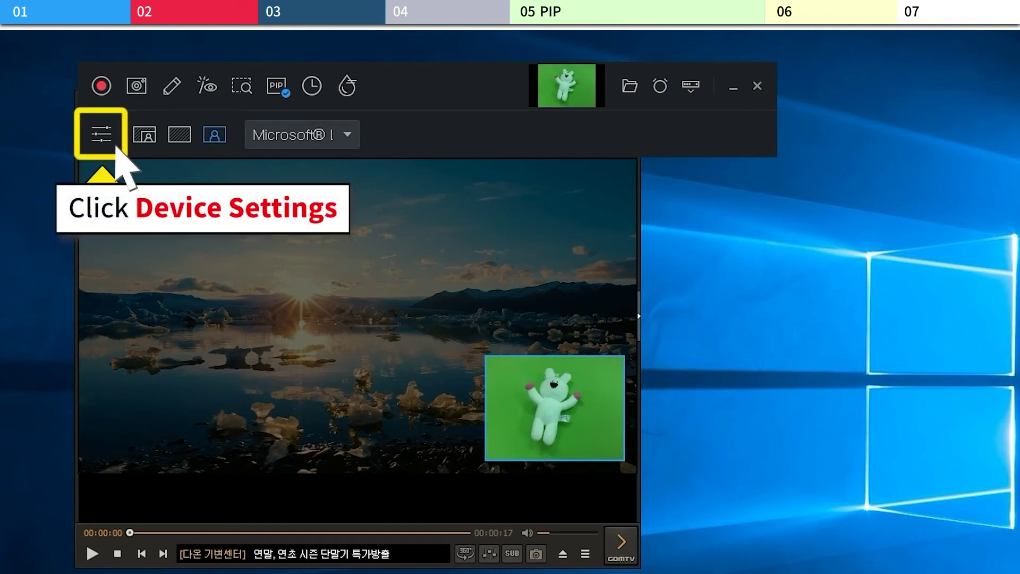
Set the webcam's resolution to 1280 x 720 in its device settings and try the contrast and opacity adjustments
{"action": "left_click", "coordinate": [99, 136]}
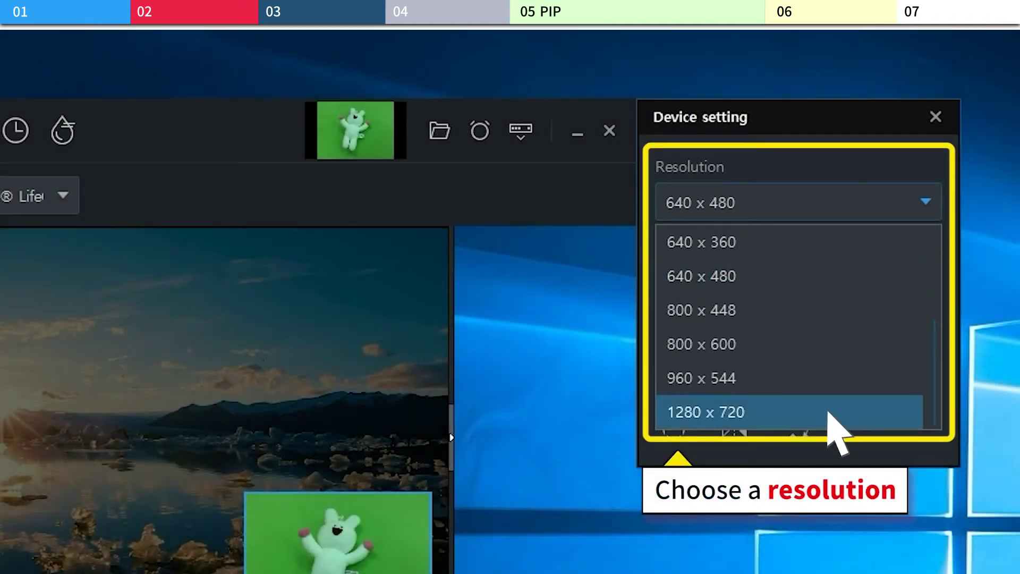
{"action": "left_click", "coordinate": [827, 414]}
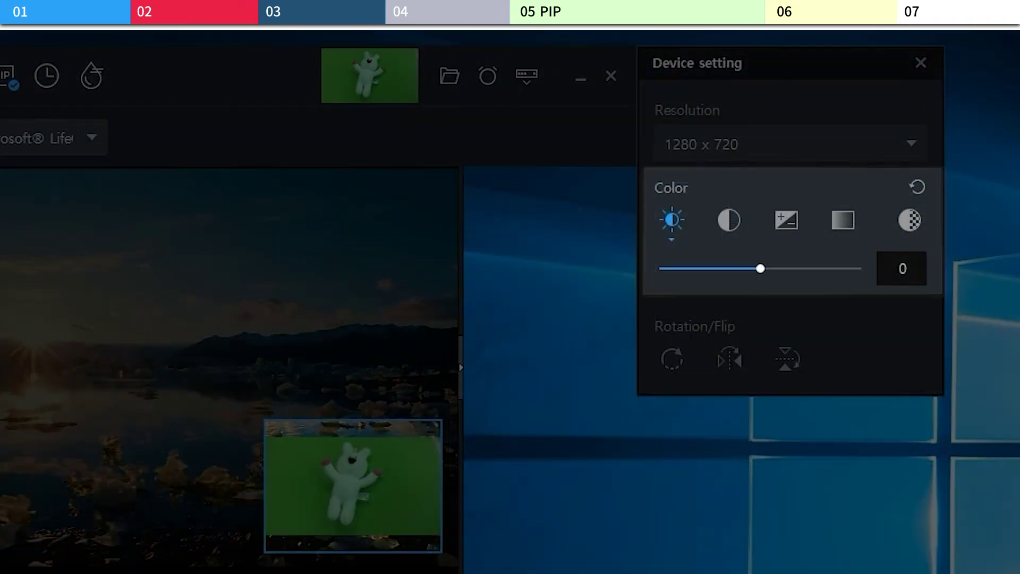
{"action": "left_click", "coordinate": [728, 220]}
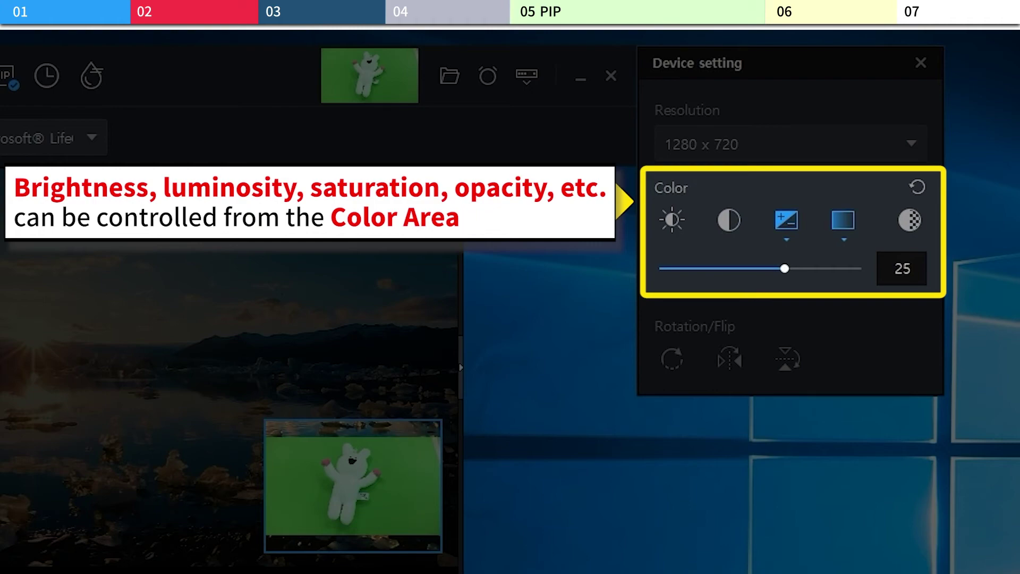
{"action": "left_click", "coordinate": [910, 220]}
{"action": "left_click_drag", "start_coordinate": [660, 268], "coordinate": [716, 268]}
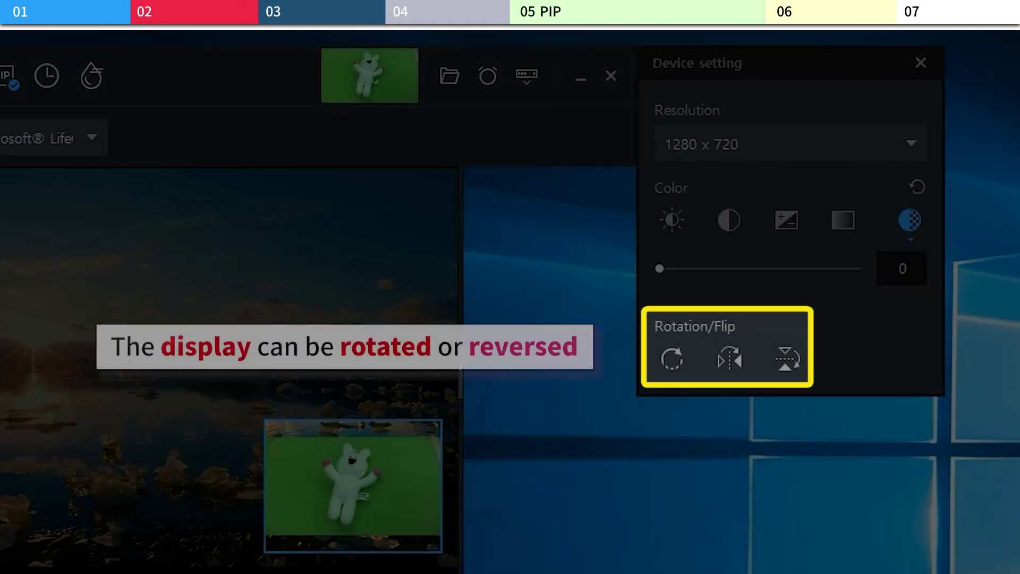
Rotate the webcam display through four consecutive quarter turns
{"action": "left_click", "coordinate": [671, 359]}
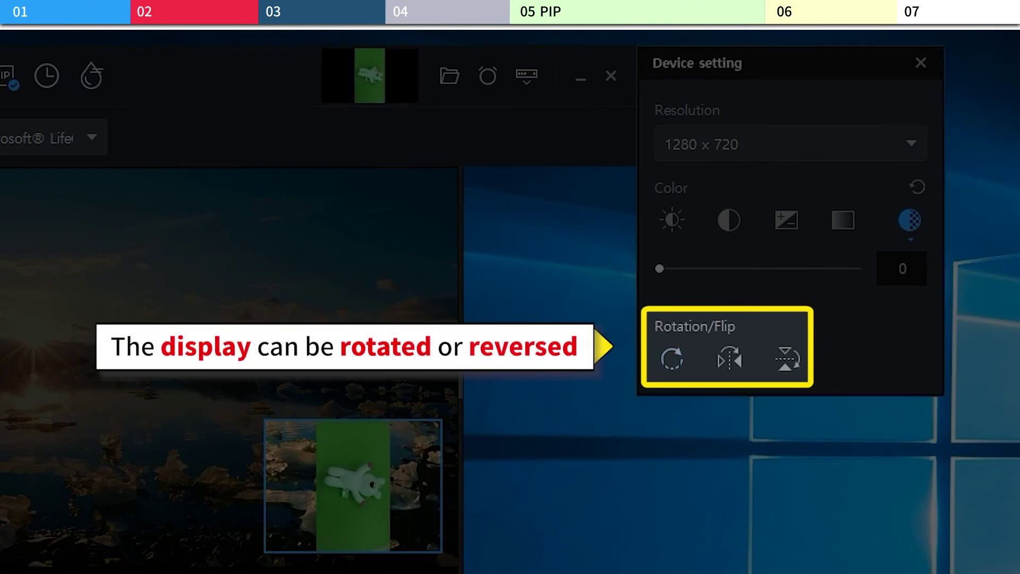
{"action": "left_click", "coordinate": [672, 359]}
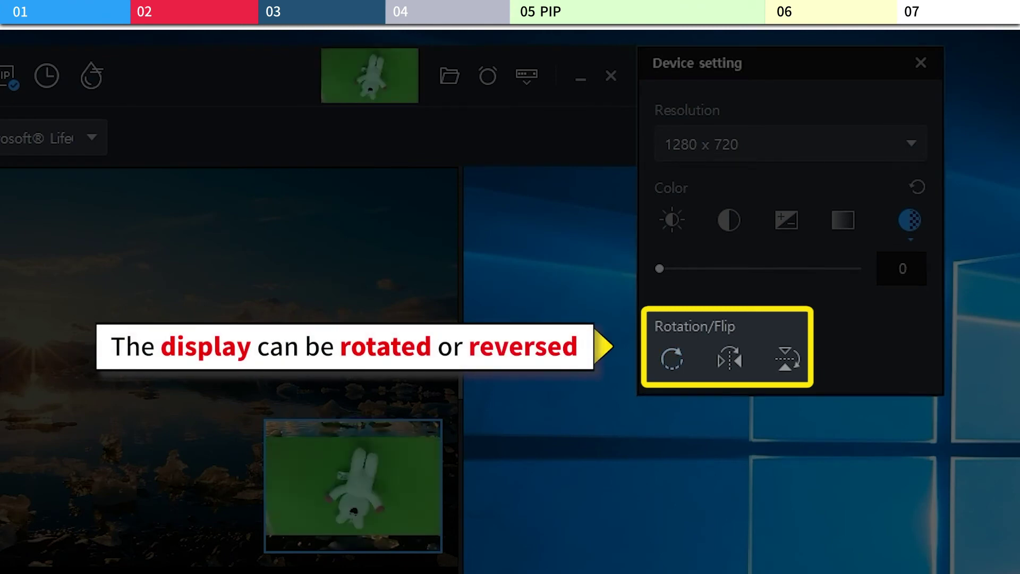
{"action": "left_click", "coordinate": [672, 359]}
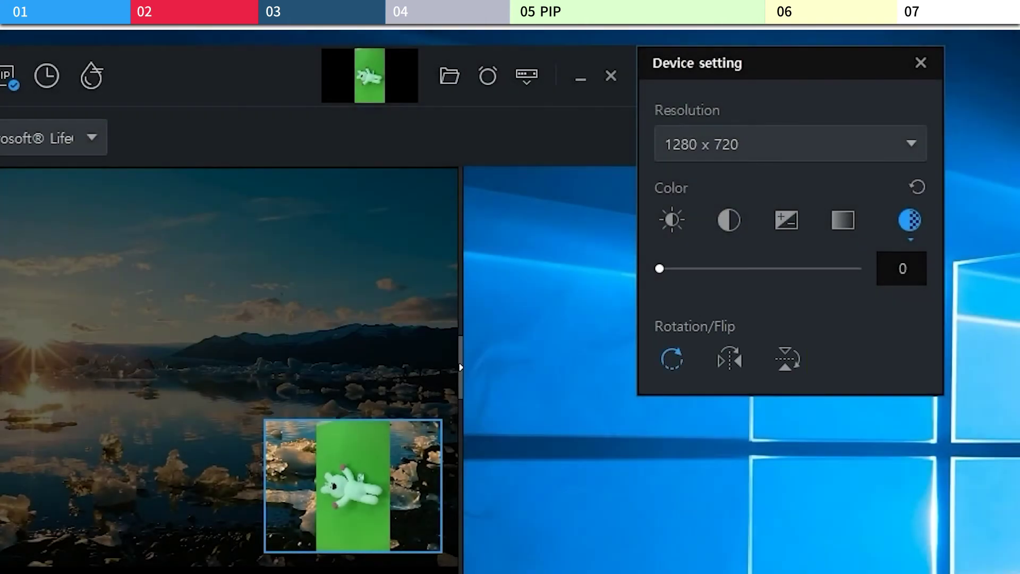
{"action": "left_click", "coordinate": [671, 359]}
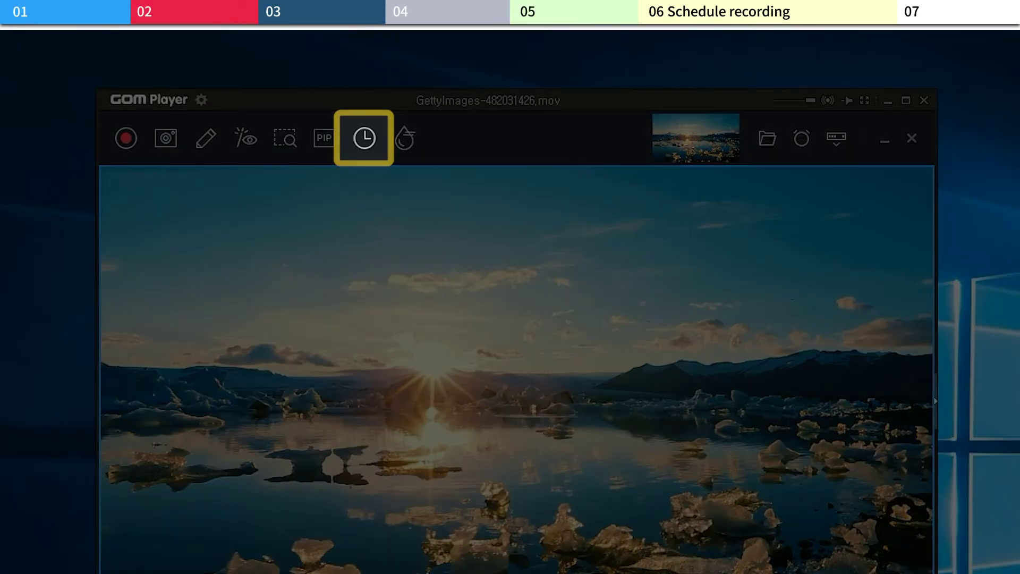
Schedule a recording to start at 11:45 with a duration of 01:00 and the Stop recording action, and cancel it
{"action": "left_click", "coordinate": [364, 139]}
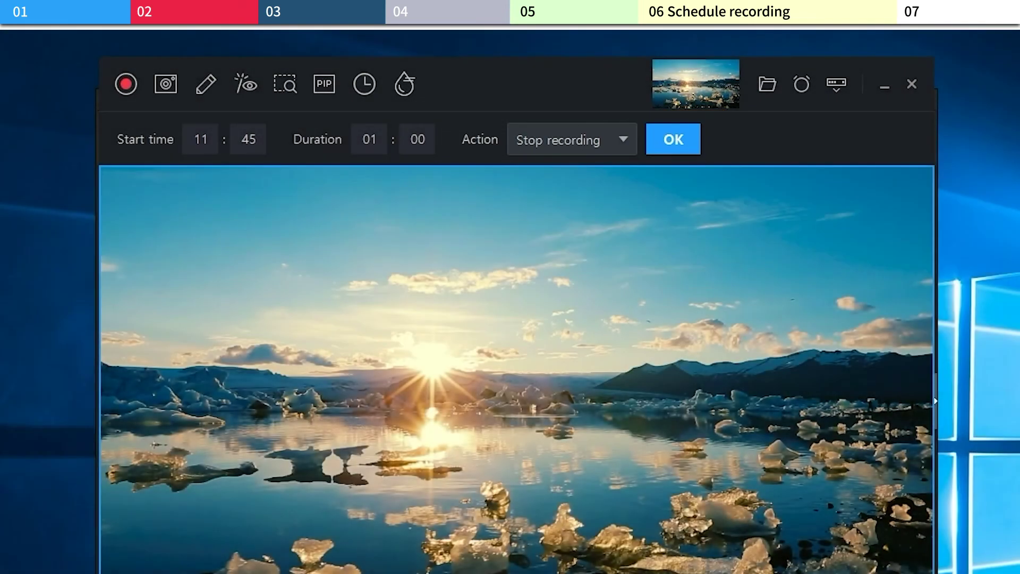
{"action": "left_click", "coordinate": [683, 140]}
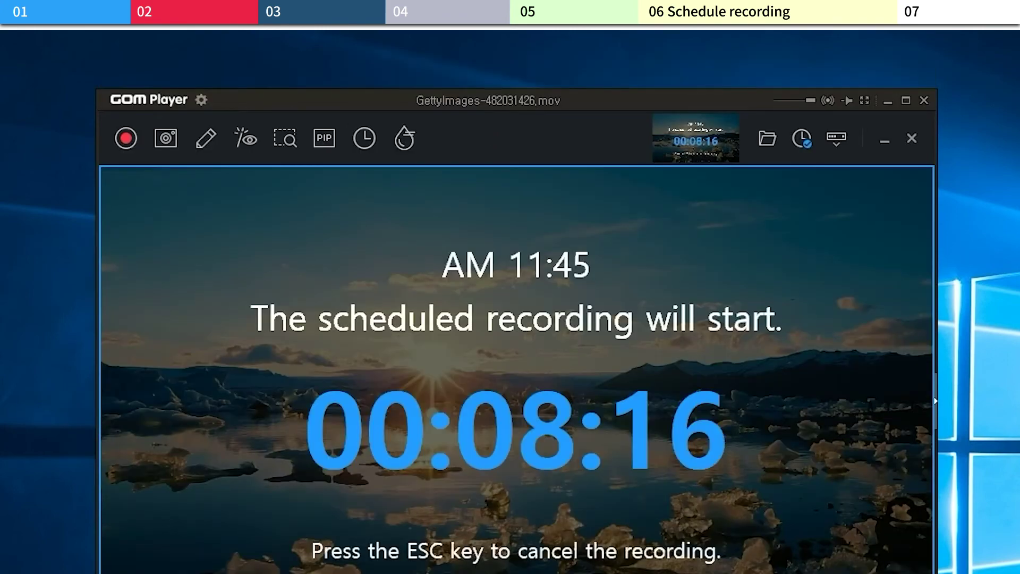
{"action": "key", "text": "Escape"}
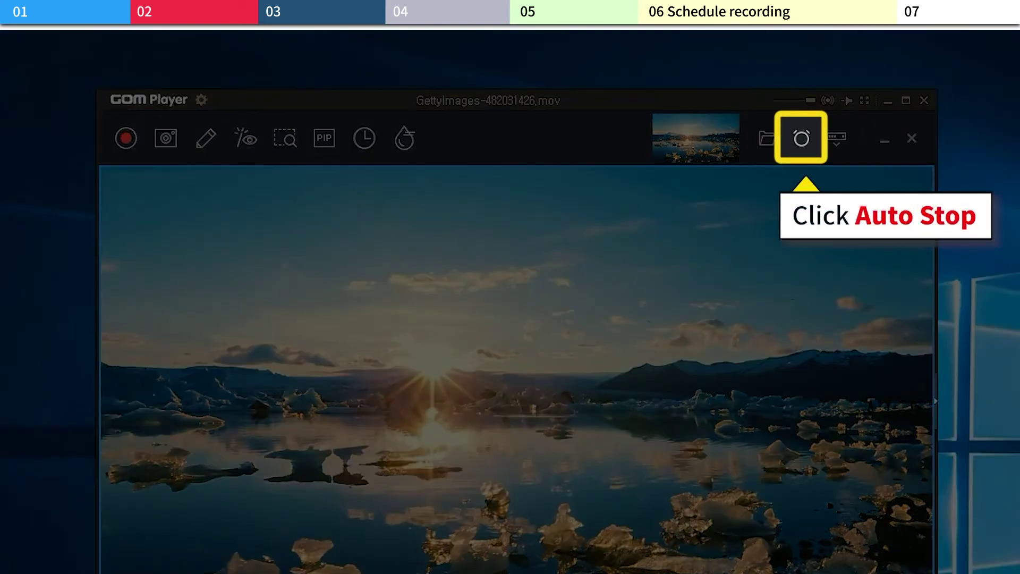
Set Auto Stop to a recording duration of 10 minutes, choose its end action, and apply it
{"action": "left_click", "coordinate": [801, 139]}
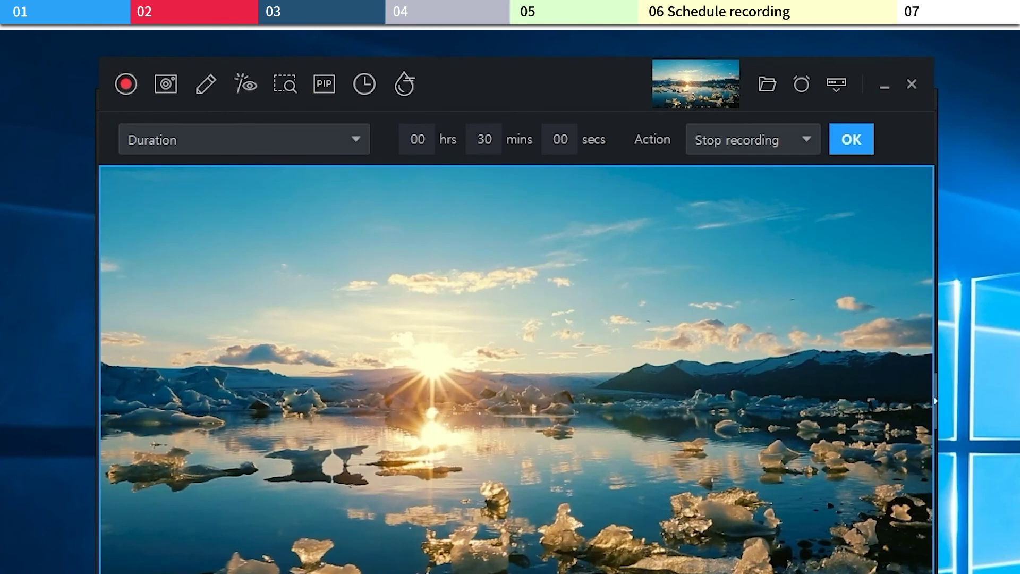
{"action": "left_click", "coordinate": [484, 139]}
{"action": "type", "text": "10"}
{"action": "left_click", "coordinate": [806, 139]}
{"action": "left_click", "coordinate": [766, 175]}
{"action": "left_click", "coordinate": [847, 142]}
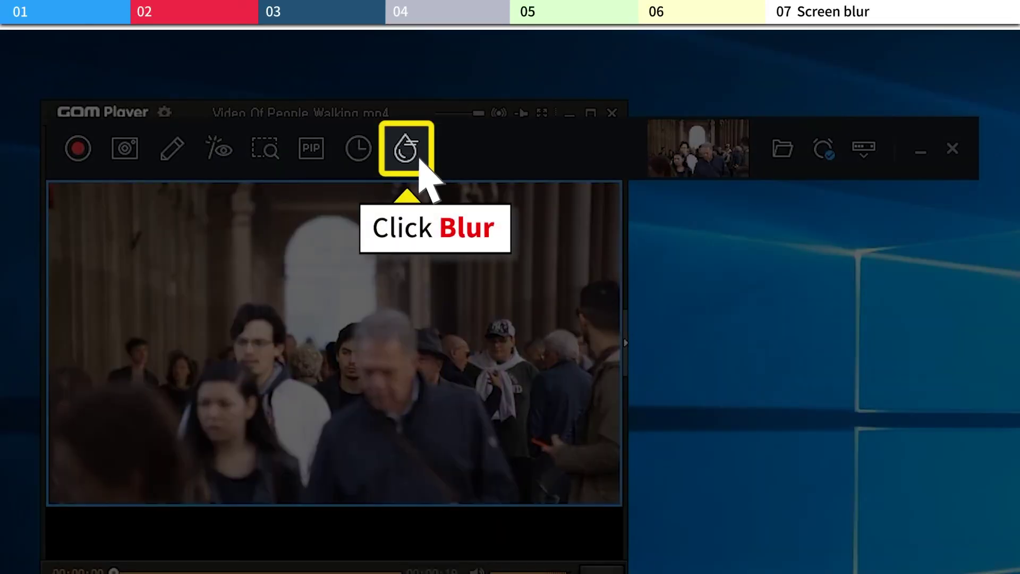
Turn on Blur and enlarge the blur area from the lower-left face to nearly the whole video
{"action": "left_click", "coordinate": [405, 152]}
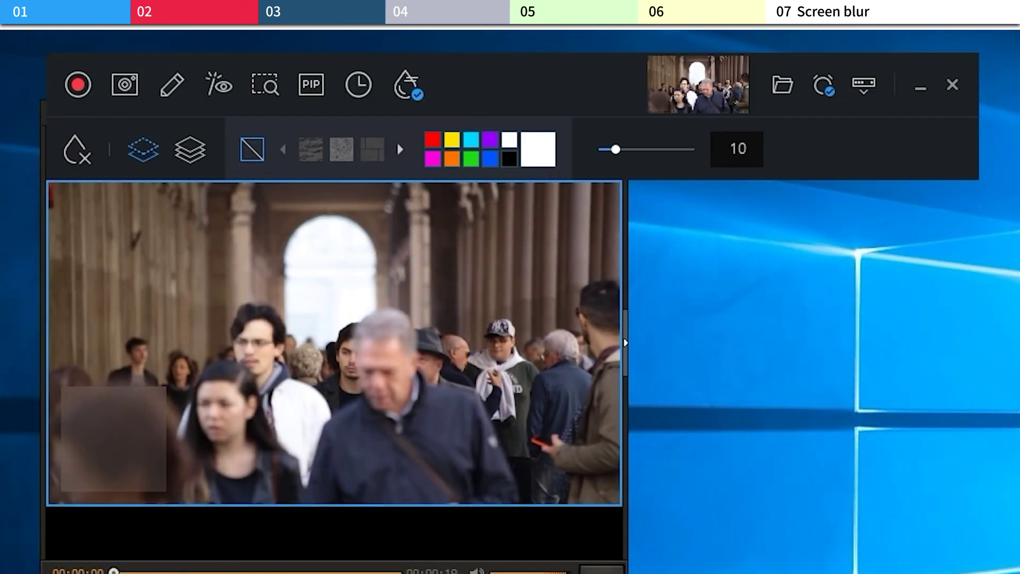
{"action": "left_click_drag", "start_coordinate": [62, 492], "coordinate": [606, 201]}
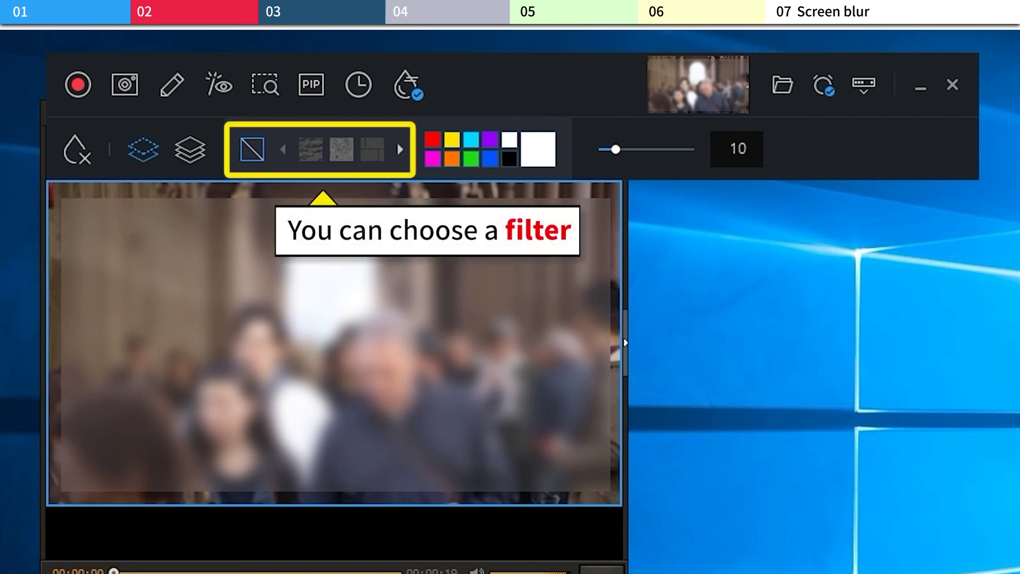
Try two pattern filters, the blue and purple colors, and a stronger blur amount on the blurred area
{"action": "left_click", "coordinate": [311, 149]}
{"action": "left_click", "coordinate": [341, 149]}
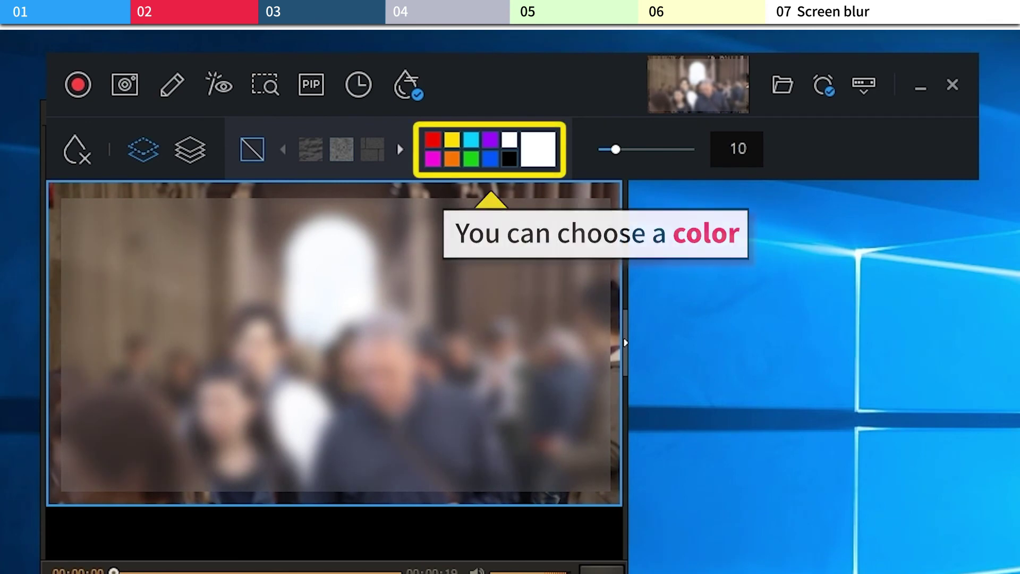
{"action": "left_click", "coordinate": [490, 158]}
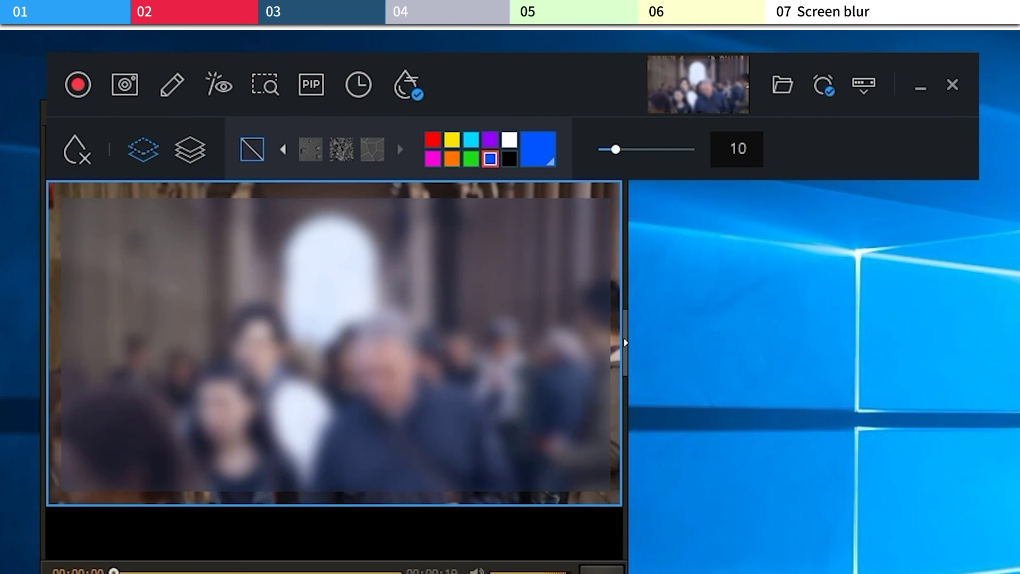
{"action": "left_click", "coordinate": [490, 140]}
{"action": "left_click", "coordinate": [509, 139]}
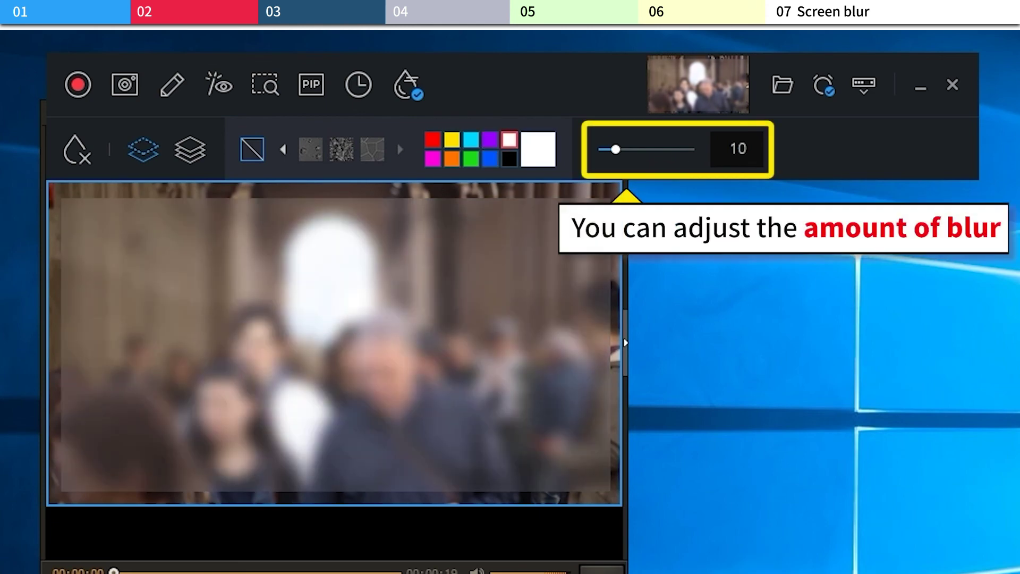
{"action": "left_click_drag", "start_coordinate": [615, 149], "coordinate": [680, 149]}
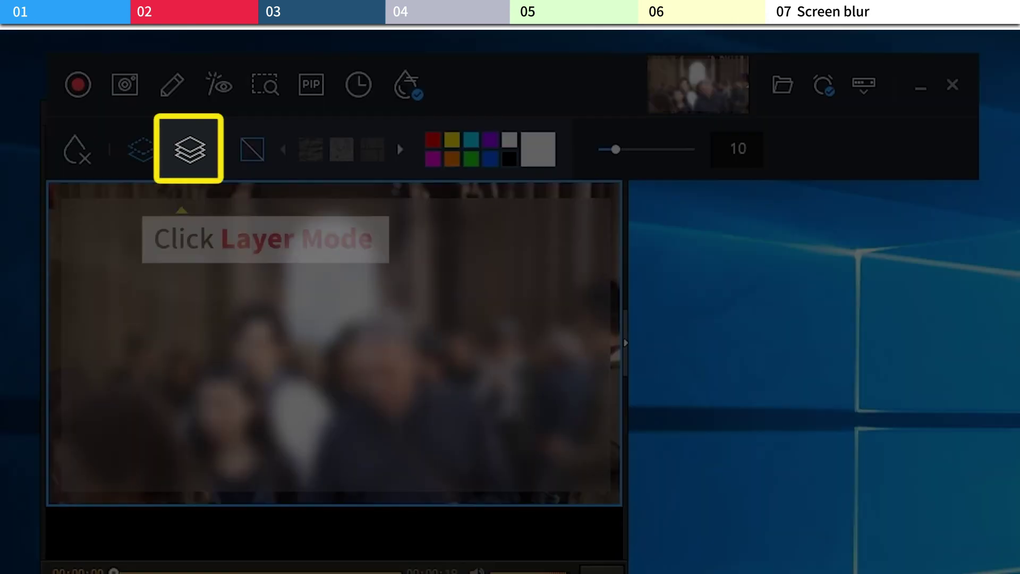
Switch the blur to Layer Mode, try the available layers, and narrow the clear vertical strip between the blurred side layers
{"action": "left_click", "coordinate": [189, 150]}
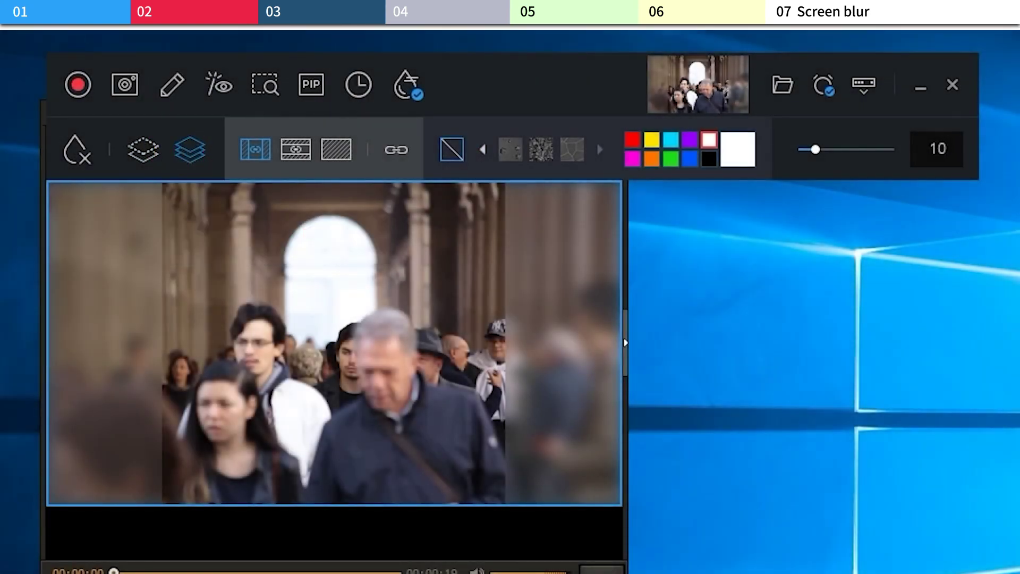
{"action": "left_click", "coordinate": [296, 149]}
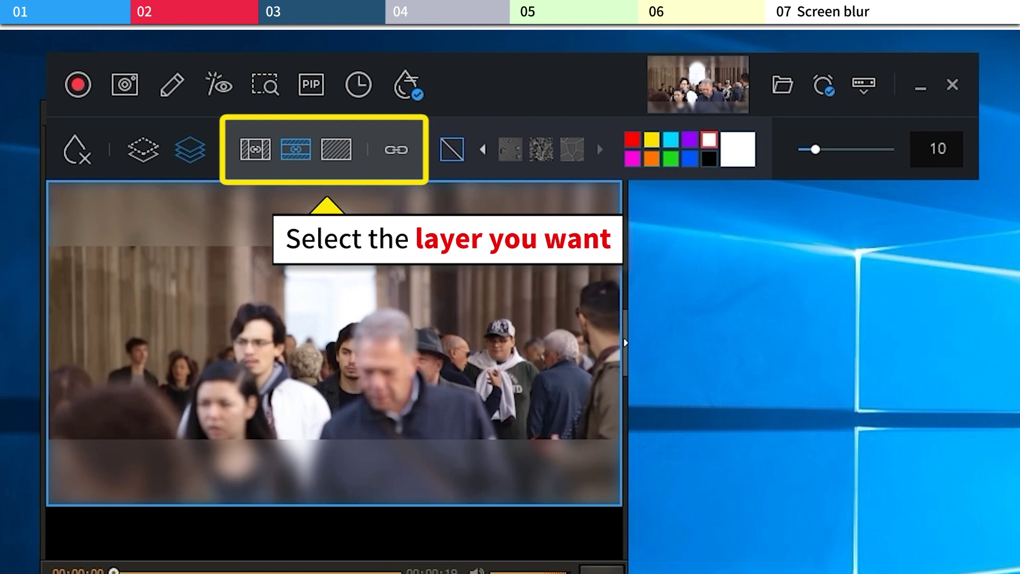
{"action": "left_click", "coordinate": [336, 150]}
{"action": "left_click", "coordinate": [256, 149]}
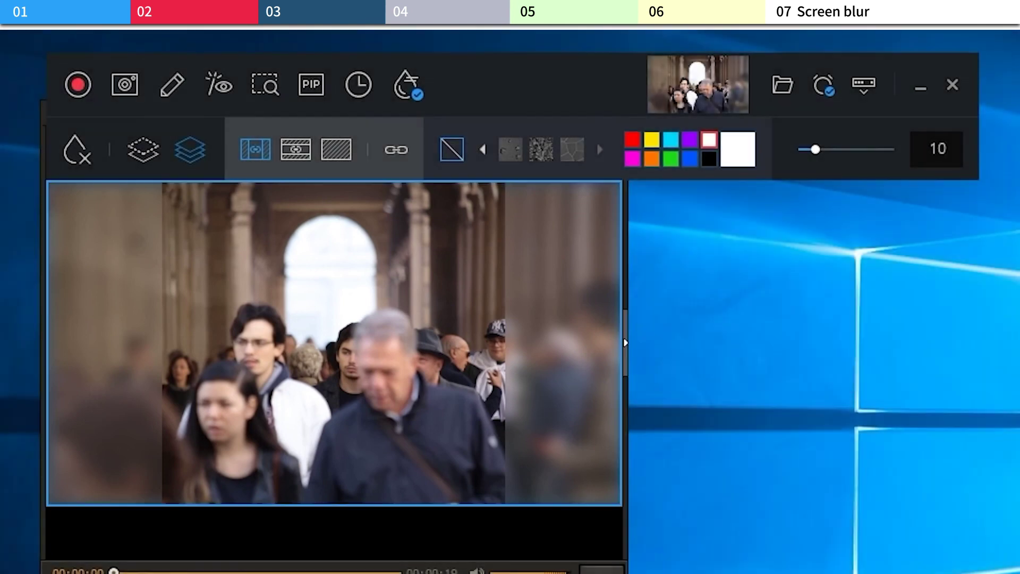
{"action": "left_click_drag", "start_coordinate": [510, 234], "coordinate": [376, 230]}
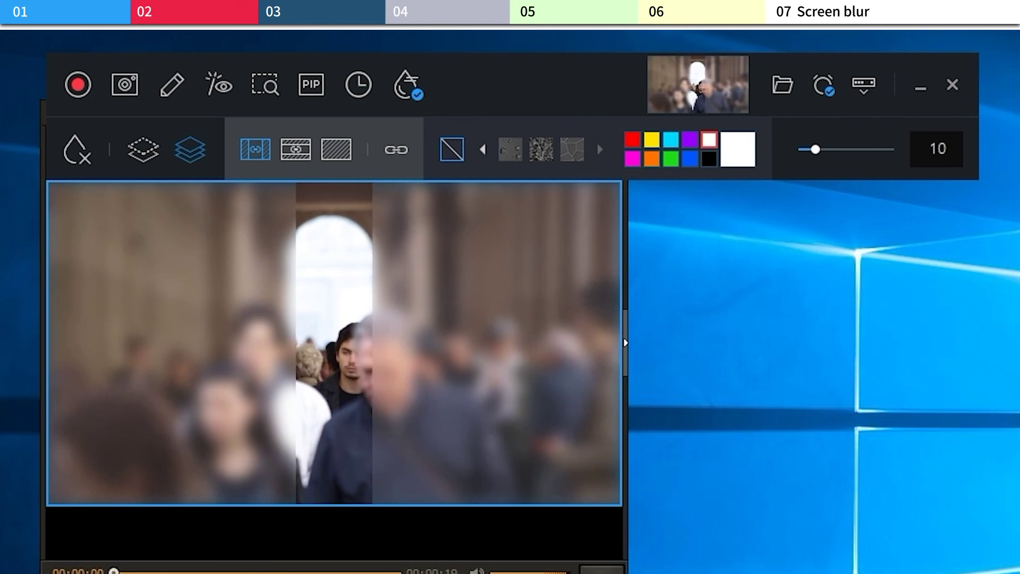